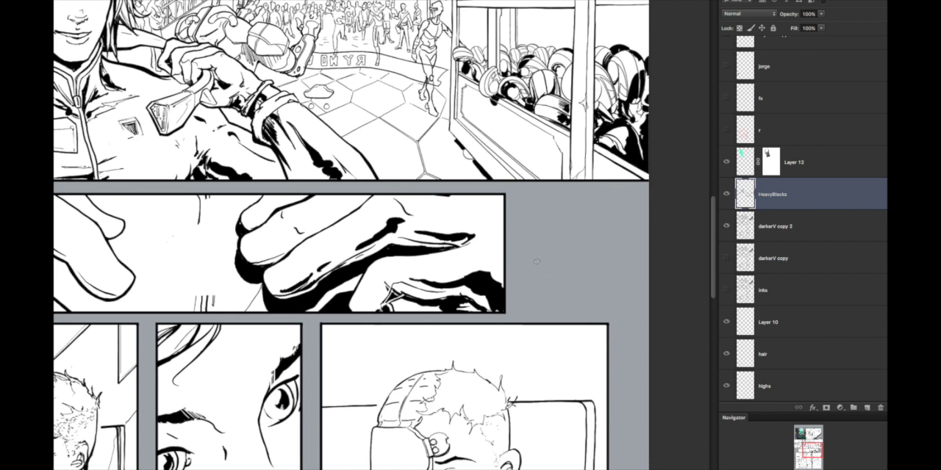
# Step: Ink small knuckle creases and a heavy black shadow between the fingers of the right-hand fist in the hands panel
pyautogui.moveTo(408, 263); pyautogui.dragTo(516, 271)
pyautogui.moveTo(429, 243); pyautogui.dragTo(511, 245)
pyautogui.moveTo(312, 310); pyautogui.dragTo(338, 300)
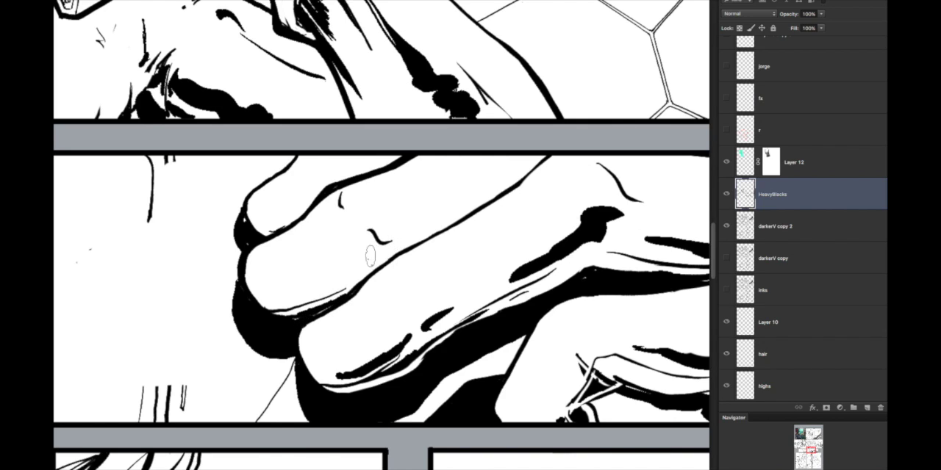
pyautogui.moveTo(316, 234); pyautogui.dragTo(329, 243)
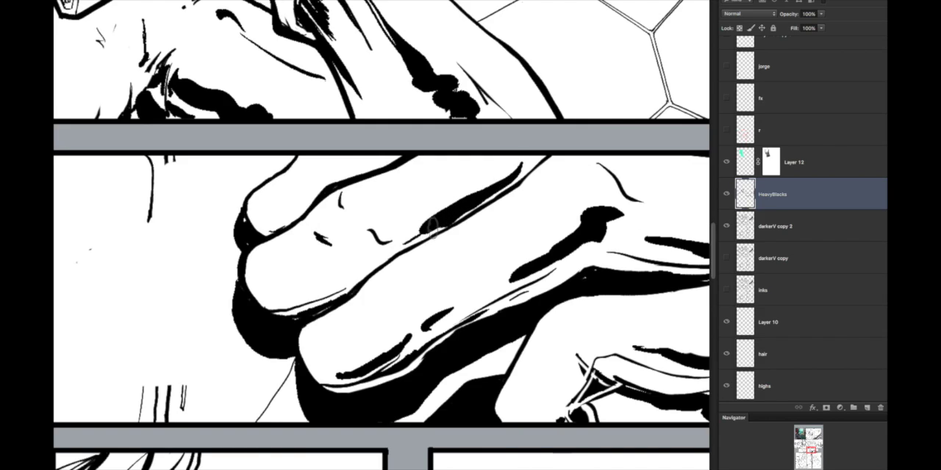
pyautogui.scroll(-5, 505, 203)
pyautogui.scroll(5, 506, 202)
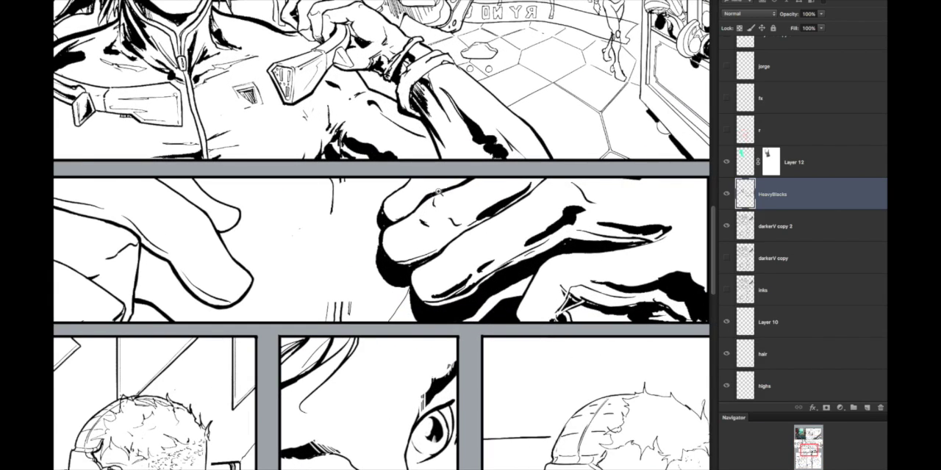
pyautogui.moveTo(438, 192); pyautogui.dragTo(462, 250)
# Step: Paint a solid black shadow along the underside of the left hand's index finger and trim its lower edge
pyautogui.moveTo(198, 328); pyautogui.dragTo(535, 225)
pyautogui.moveTo(512, 300); pyautogui.dragTo(482, 309)
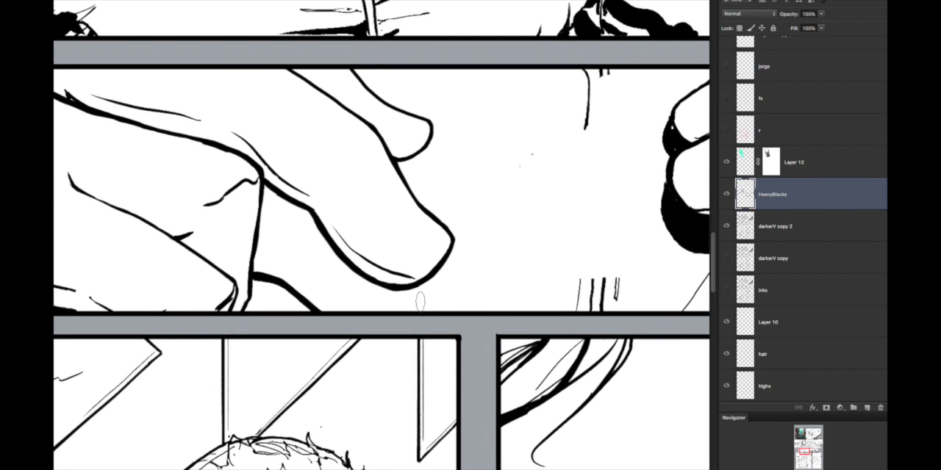
pyautogui.moveTo(424, 279)
pyautogui.mouseDown()
pyautogui.moveTo(381, 305)
pyautogui.moveTo(339, 299)
pyautogui.moveTo(252, 246)
pyautogui.mouseUp()
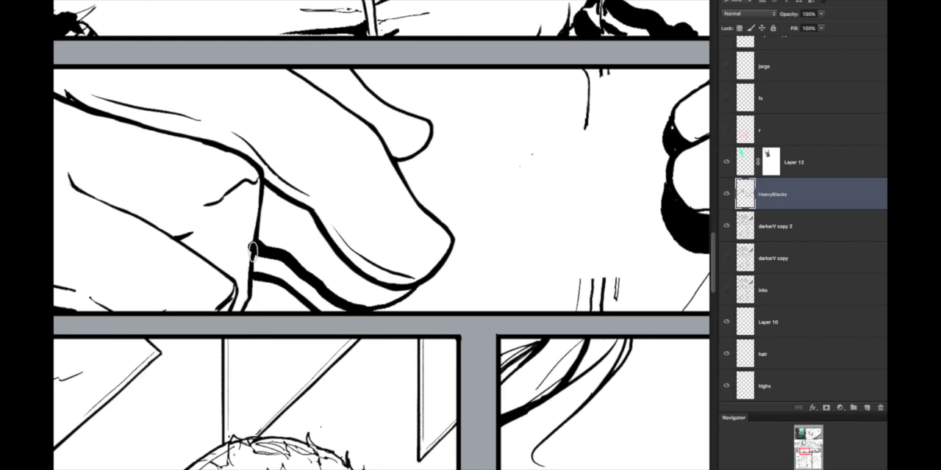
pyautogui.moveTo(263, 230)
pyautogui.mouseDown()
pyautogui.moveTo(263, 197)
pyautogui.moveTo(264, 233)
pyautogui.moveTo(345, 289)
pyautogui.moveTo(379, 301)
pyautogui.moveTo(406, 295)
pyautogui.moveTo(369, 287)
pyautogui.moveTo(379, 293)
pyautogui.moveTo(323, 258)
pyautogui.moveTo(366, 295)
pyautogui.moveTo(270, 195)
pyautogui.moveTo(305, 220)
pyautogui.moveTo(304, 234)
pyautogui.moveTo(272, 233)
pyautogui.mouseUp()
pyautogui.moveTo(466, 263)
pyautogui.mouseDown()
pyautogui.moveTo(379, 263)
pyautogui.moveTo(471, 263)
pyautogui.mouseUp()
pyautogui.moveTo(365, 286)
pyautogui.mouseDown()
pyautogui.moveTo(424, 301)
pyautogui.moveTo(461, 279)
pyautogui.moveTo(430, 297)
pyautogui.moveTo(373, 280)
pyautogui.moveTo(383, 294)
pyautogui.moveTo(318, 243)
pyautogui.moveTo(360, 273)
pyautogui.moveTo(322, 251)
pyautogui.mouseUp()
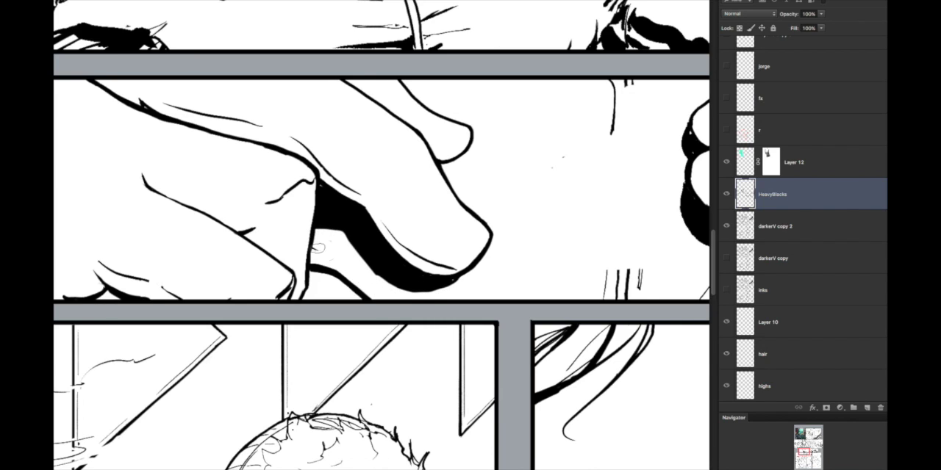
pyautogui.moveTo(309, 220); pyautogui.dragTo(349, 244)
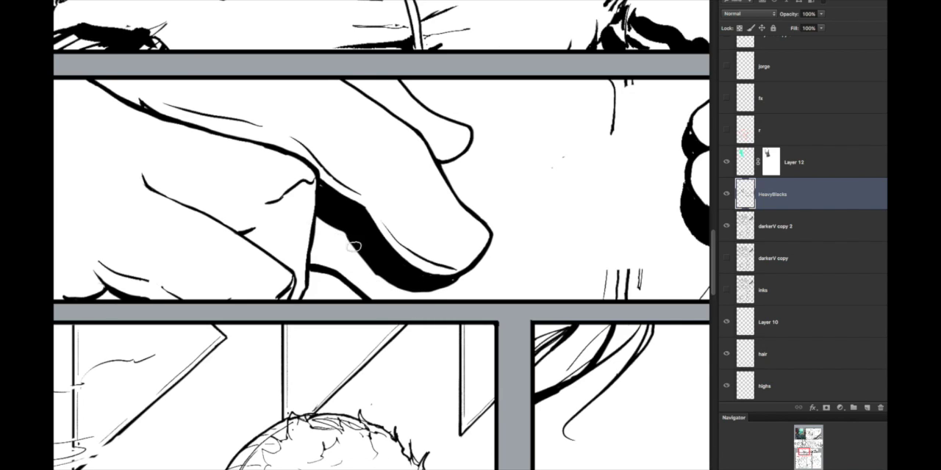
# Step: Fill the underside of the left hand's upper fingertip with a small solid black shadow
pyautogui.scroll(-8, 502, 279)
pyautogui.scroll(7, 503, 280)
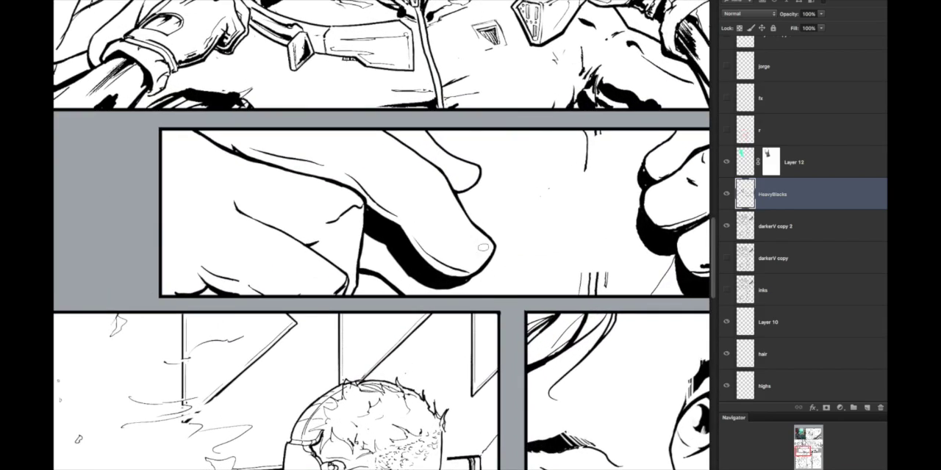
pyautogui.moveTo(473, 194); pyautogui.dragTo(465, 211)
pyautogui.scroll(2, 446, 278)
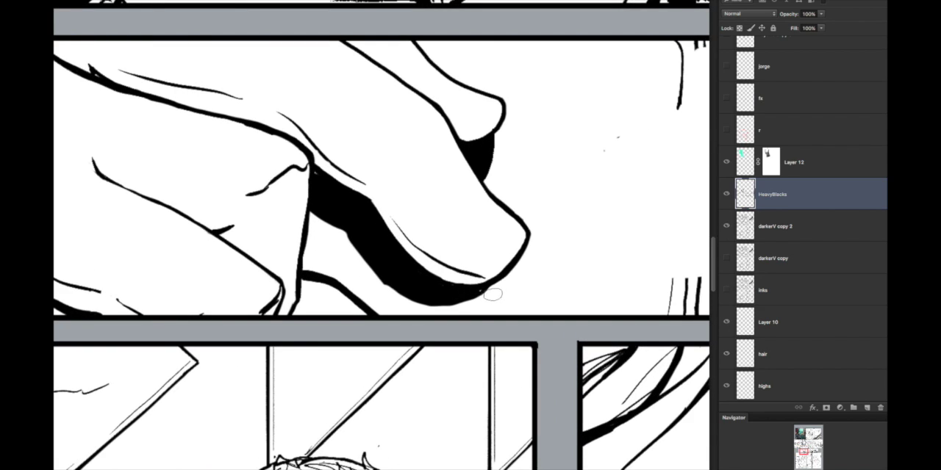
# Step: Smooth and thin the lower contour of the black shadow beneath the left hand's index finger
pyautogui.moveTo(374, 267); pyautogui.dragTo(324, 230)
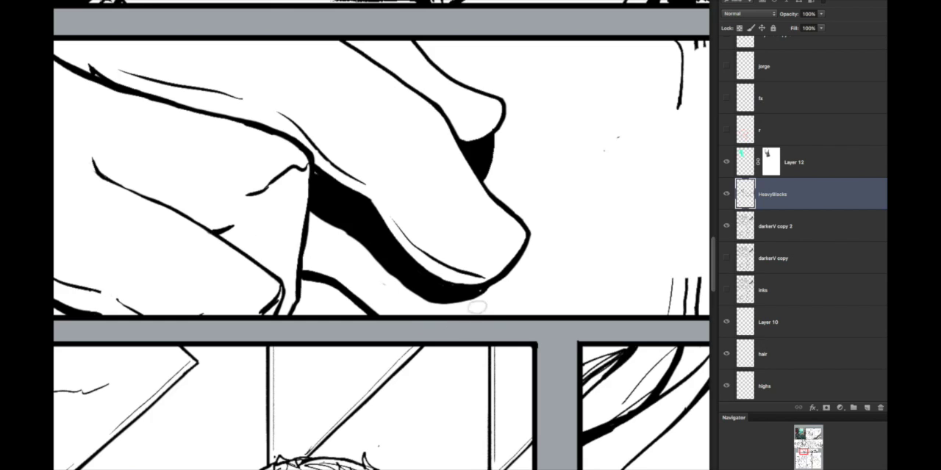
pyautogui.hotkey('ctrl', 'z')
pyautogui.moveTo(463, 308)
pyautogui.mouseDown()
pyautogui.moveTo(385, 291)
pyautogui.moveTo(314, 216)
pyautogui.mouseUp()
pyautogui.moveTo(491, 297); pyautogui.dragTo(450, 312)
pyautogui.hotkey('ctrl', 'z')
pyautogui.moveTo(506, 262)
pyautogui.mouseDown()
pyautogui.moveTo(436, 321)
pyautogui.moveTo(490, 291)
pyautogui.moveTo(494, 318)
pyautogui.mouseUp()
pyautogui.hotkey('ctrl', 'z')
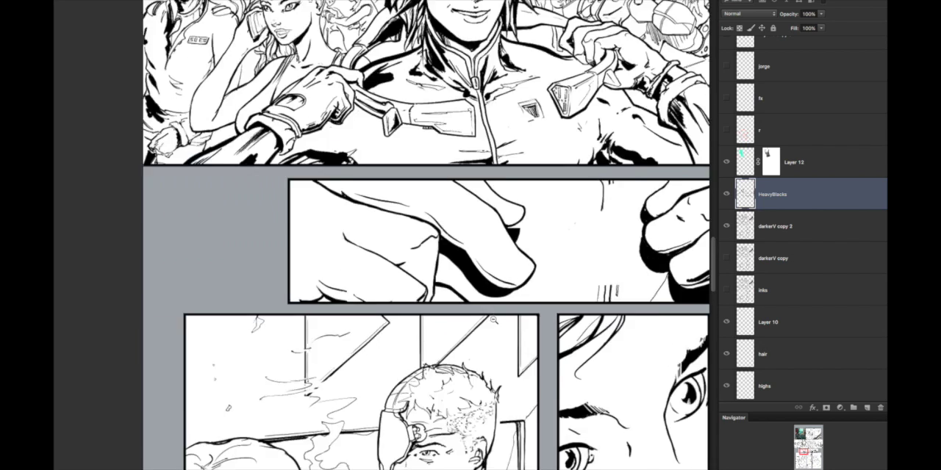
pyautogui.keyDown('alt'); pyautogui.click(494, 318); pyautogui.keyUp('alt')
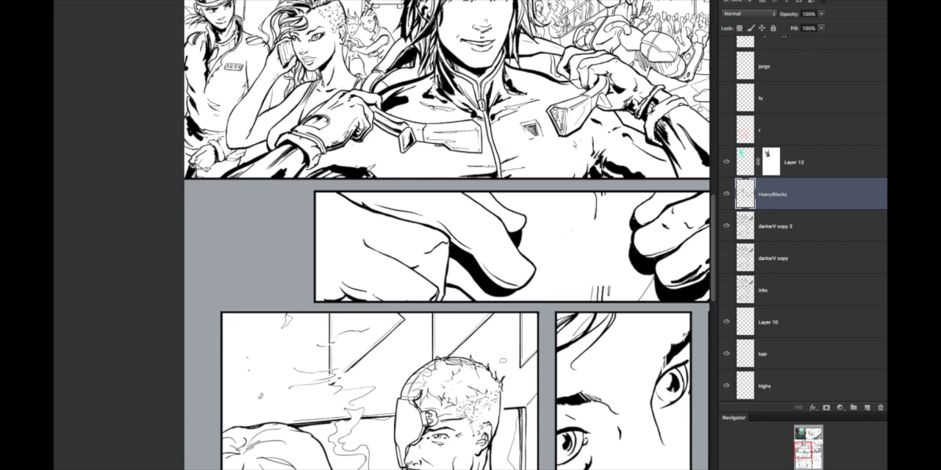
# Step: Ink tapered vertical hatching lines on the side plane of the left hand's bent thumb, with black at the adjoining crease
pyautogui.scroll(2, 430, 260)
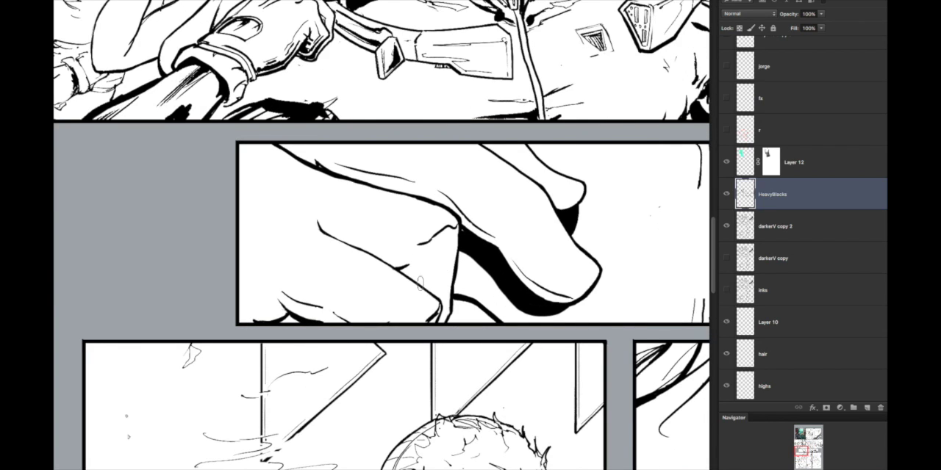
pyautogui.moveTo(425, 247); pyautogui.dragTo(426, 286)
pyautogui.moveTo(430, 247); pyautogui.dragTo(432, 293)
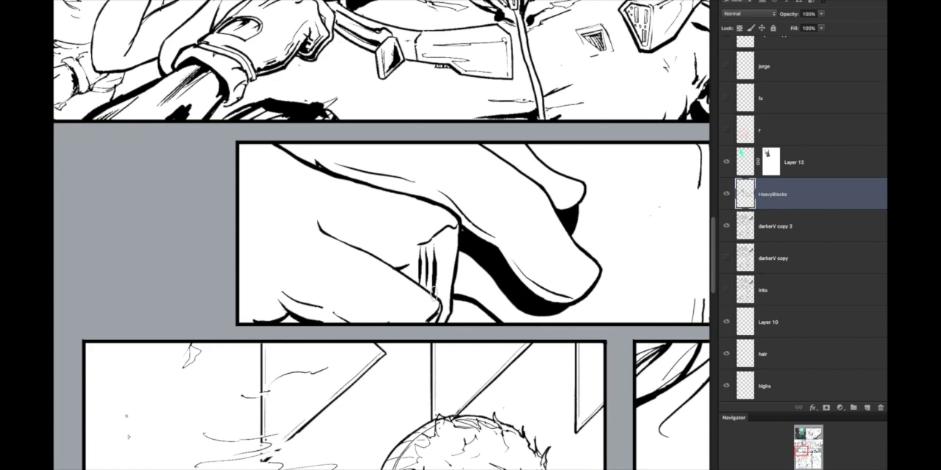
pyautogui.moveTo(426, 269); pyautogui.dragTo(426, 288)
pyautogui.moveTo(421, 257); pyautogui.dragTo(420, 287)
pyautogui.moveTo(440, 253)
pyautogui.mouseDown()
pyautogui.moveTo(438, 301)
pyautogui.moveTo(411, 267)
pyautogui.mouseUp()
# Step: Thicken the long crease across the left fist and add heavy blacks to the folds near the panel's lower border
pyautogui.moveTo(352, 237)
pyautogui.mouseDown()
pyautogui.moveTo(386, 261)
pyautogui.moveTo(363, 240)
pyautogui.moveTo(337, 238)
pyautogui.moveTo(361, 245)
pyautogui.mouseUp()
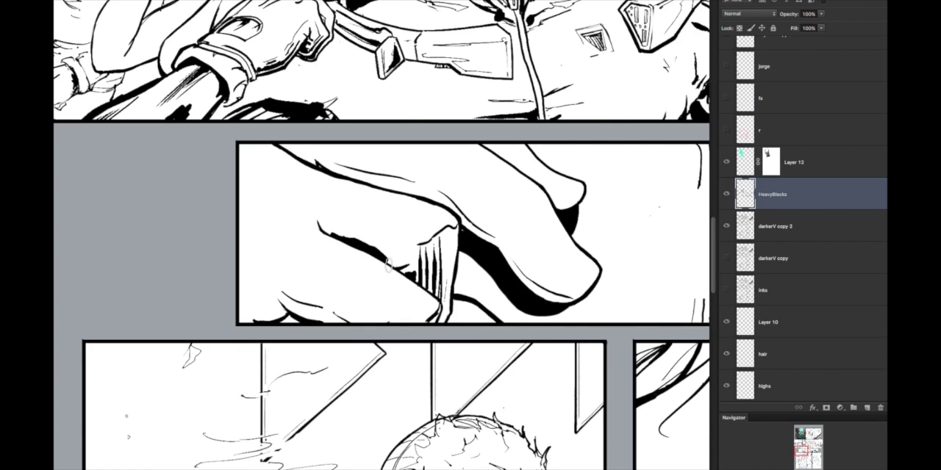
pyautogui.moveTo(287, 307); pyautogui.dragTo(313, 319)
pyautogui.moveTo(292, 309)
pyautogui.mouseDown()
pyautogui.moveTo(333, 320)
pyautogui.moveTo(366, 310)
pyautogui.moveTo(360, 319)
pyautogui.moveTo(290, 284)
pyautogui.mouseUp()
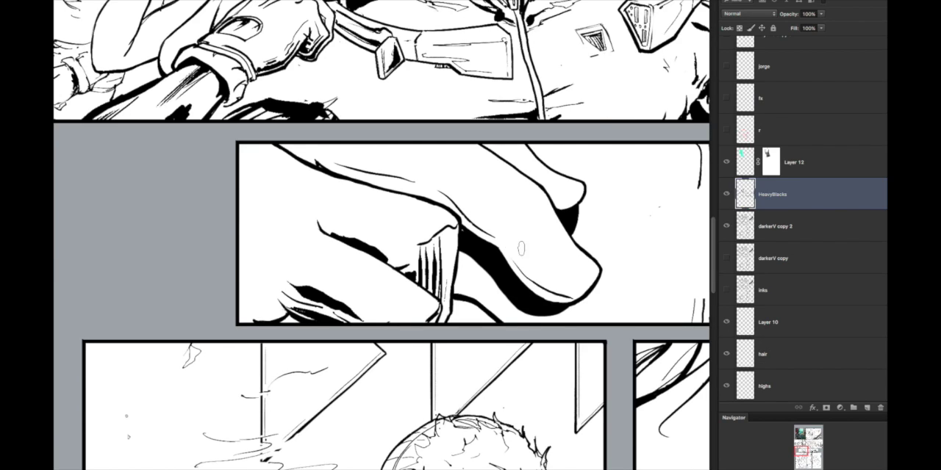
# Step: Ink a heavy black shadow band along the length of the left hand's index finger, over the knuckle toward the fingertip
pyautogui.moveTo(556, 285); pyautogui.dragTo(529, 264)
pyautogui.hotkey('ctrl', 'z')
pyautogui.moveTo(505, 234)
pyautogui.mouseDown()
pyautogui.moveTo(545, 280)
pyautogui.moveTo(443, 177)
pyautogui.moveTo(288, 145)
pyautogui.mouseUp()
pyautogui.keyDown('alt'); pyautogui.click(507, 233); pyautogui.keyUp('alt')
pyautogui.keyDown('alt'); pyautogui.click(532, 272); pyautogui.keyUp('alt')
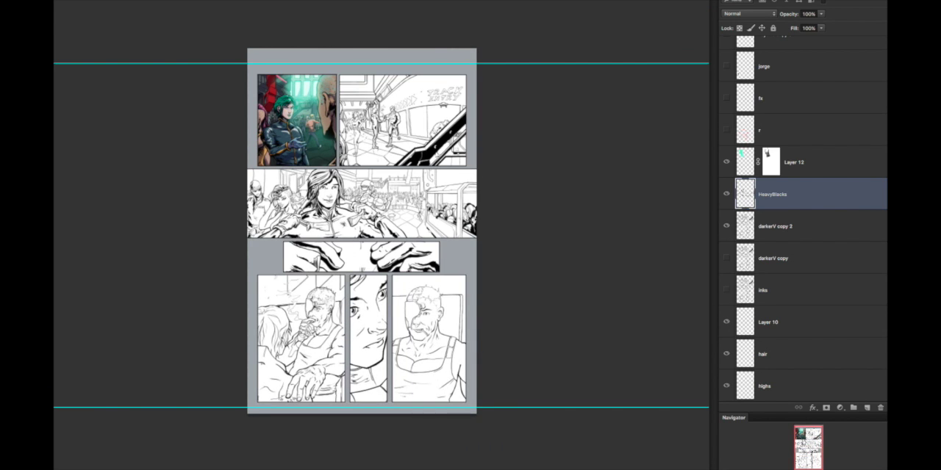
pyautogui.click(313, 245)
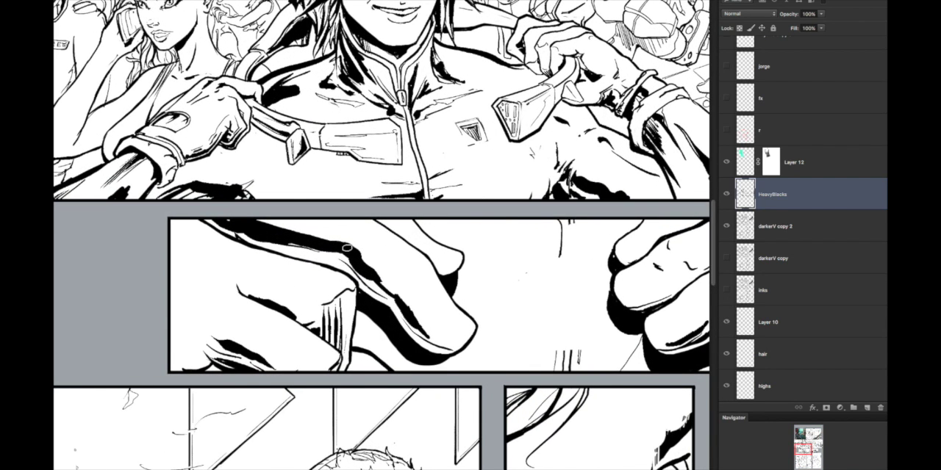
# Step: Carve white highlights out of the black band along the back of the left hand's index finger
pyautogui.moveTo(244, 229)
pyautogui.mouseDown()
pyautogui.moveTo(216, 220)
pyautogui.moveTo(250, 240)
pyautogui.moveTo(261, 230)
pyautogui.moveTo(231, 217)
pyautogui.moveTo(254, 222)
pyautogui.mouseUp()
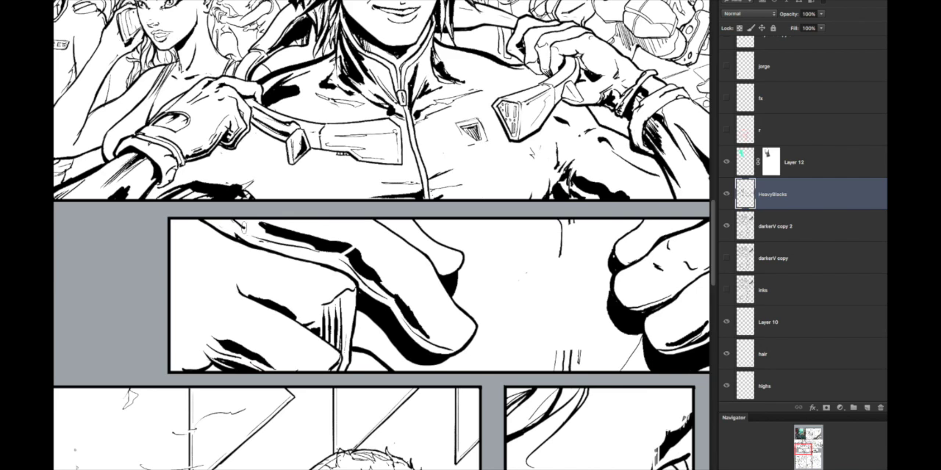
pyautogui.moveTo(233, 232); pyautogui.dragTo(221, 222)
pyautogui.hotkey('ctrl', '0')
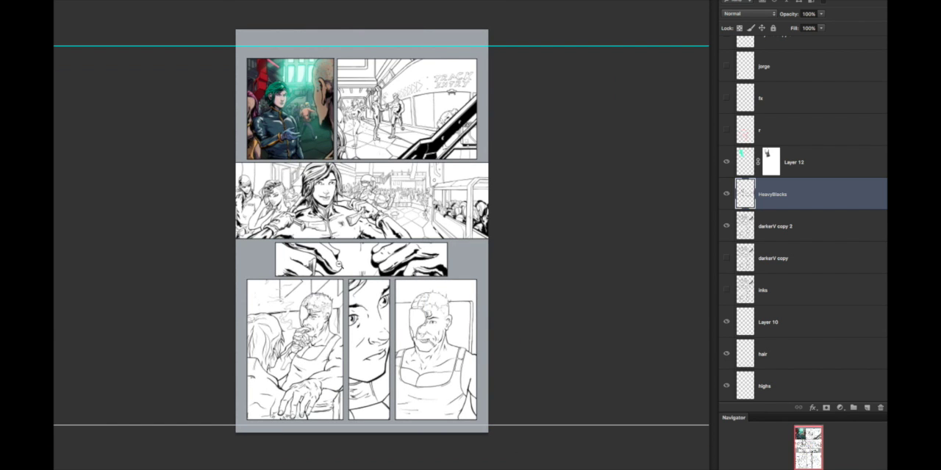
# Step: Try a heavier black start on the long crease across the left fist, and undo those strokes
pyautogui.moveTo(289, 251); pyautogui.dragTo(311, 271)
pyautogui.moveTo(259, 257); pyautogui.dragTo(322, 293)
pyautogui.hotkey('ctrl', 'alt', 'z')
pyautogui.hotkey('ctrl', 'alt', 'z')
pyautogui.hotkey('ctrl', 'alt', 'z')
pyautogui.hotkey('ctrl', 'alt', 'z')
pyautogui.moveTo(292, 266); pyautogui.dragTo(301, 281)
pyautogui.hotkey('ctrl', 'alt', 'z')
pyautogui.hotkey('ctrl', 'alt', 'z')
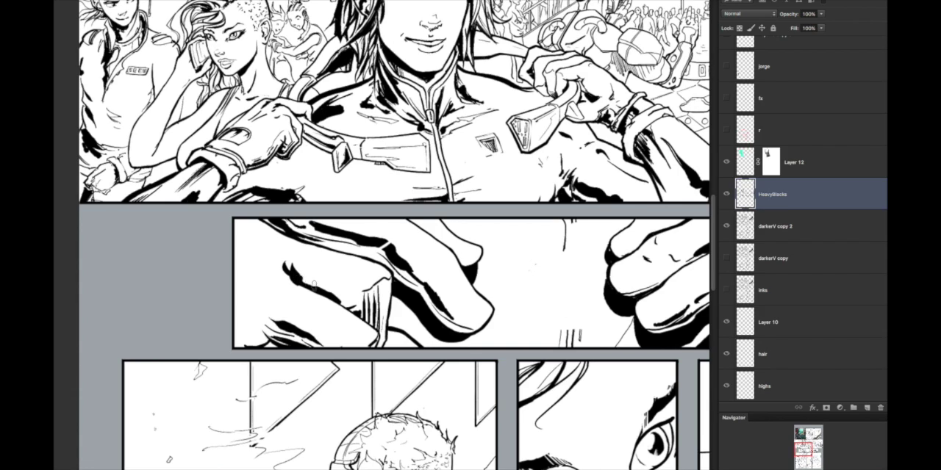
pyautogui.hotkey('ctrl', 'alt', 'z')
pyautogui.scroll(-10, 408, 306)
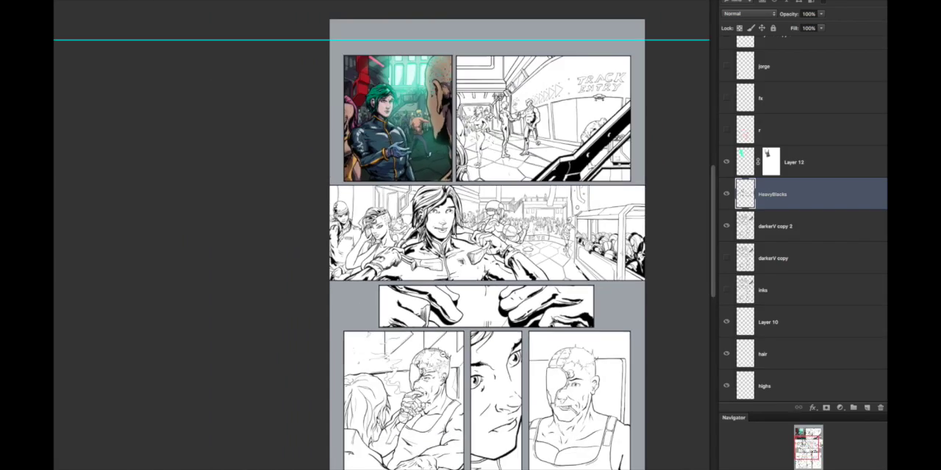
pyautogui.scroll(11, 409, 305)
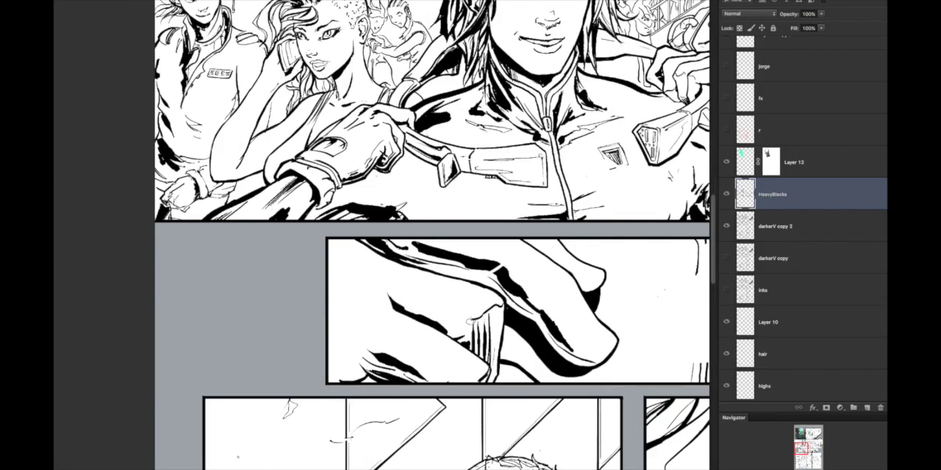
pyautogui.scroll(-10, 466, 318)
pyautogui.scroll(12, 519, 360)
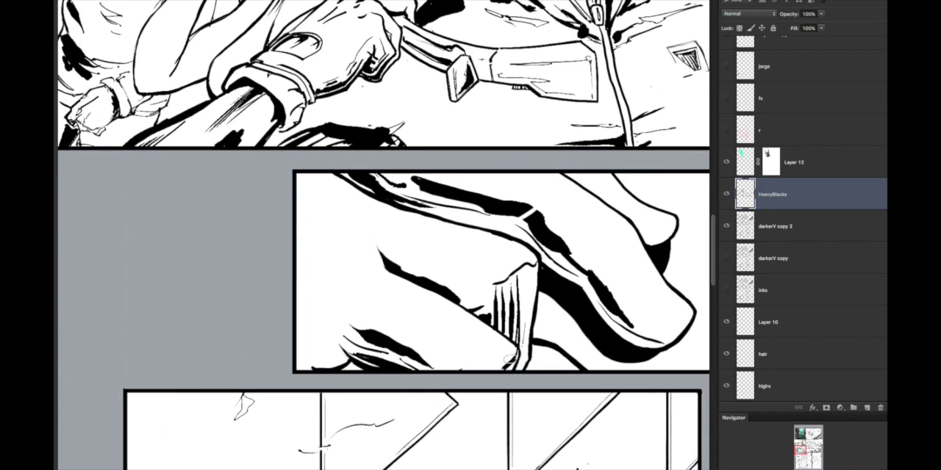
# Step: Try adding black strokes along the lower edge of the left fist, below the hatching lines, undoing unwanted ones
pyautogui.moveTo(505, 364)
pyautogui.mouseDown()
pyautogui.moveTo(498, 370)
pyautogui.moveTo(515, 349)
pyautogui.moveTo(510, 362)
pyautogui.moveTo(471, 369)
pyautogui.moveTo(425, 361)
pyautogui.mouseUp()
pyautogui.scroll(-10, 592, 357)
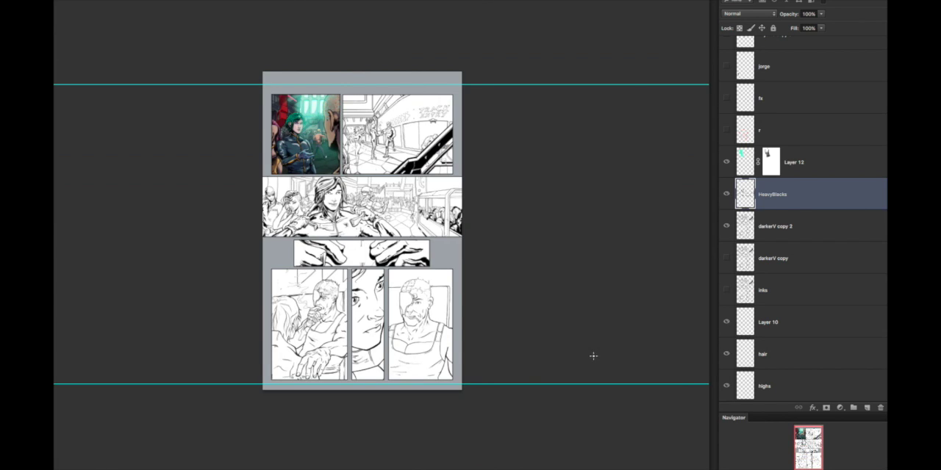
pyautogui.scroll(10, 324, 264)
pyautogui.moveTo(335, 287)
pyautogui.mouseDown()
pyautogui.moveTo(319, 261)
pyautogui.moveTo(318, 271)
pyautogui.moveTo(256, 287)
pyautogui.mouseUp()
pyautogui.hotkey('ctrl', 'z')
pyautogui.hotkey('ctrl', 'z')
pyautogui.moveTo(318, 265)
pyautogui.mouseDown()
pyautogui.moveTo(294, 289)
pyautogui.moveTo(319, 266)
pyautogui.moveTo(299, 282)
pyautogui.moveTo(273, 285)
pyautogui.mouseUp()
pyautogui.moveTo(373, 275)
pyautogui.mouseDown()
pyautogui.moveTo(358, 286)
pyautogui.moveTo(390, 280)
pyautogui.mouseUp()
pyautogui.hotkey('ctrl', 'z')
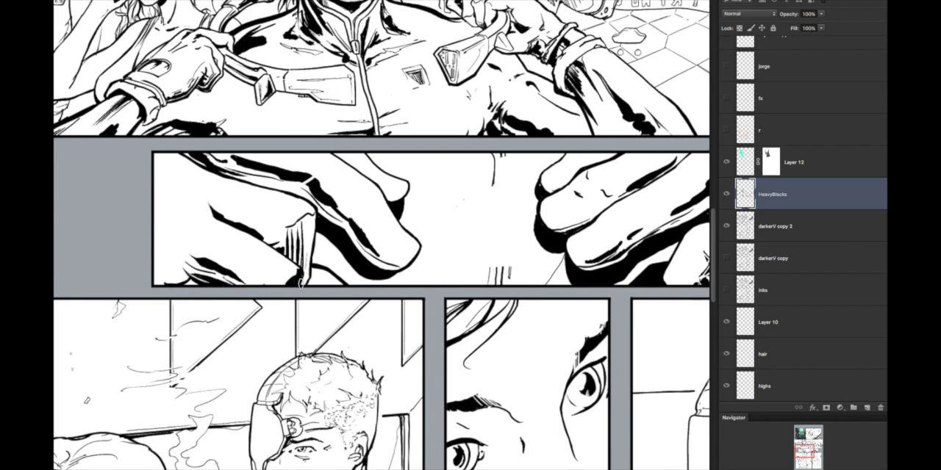
# Step: Try filling the lower end of the hatched area on the left fist with solid black
pyautogui.hotkey('ctrl', '-')
pyautogui.hotkey('ctrl', '-')
pyautogui.hotkey('ctrl', '-')
pyautogui.hotkey('ctrl', '-')
pyautogui.hotkey('ctrl', '-')
pyautogui.hotkey('ctrl', '-')
pyautogui.hotkey('ctrl', '+')
pyautogui.hotkey('ctrl', '+')
pyautogui.hotkey('ctrl', '+')
pyautogui.hotkey('ctrl', '+')
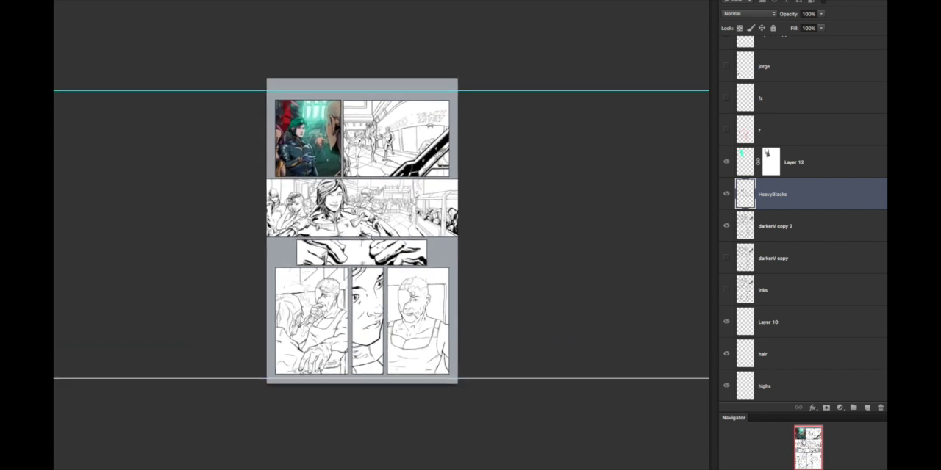
pyautogui.moveTo(323, 272); pyautogui.dragTo(403, 281)
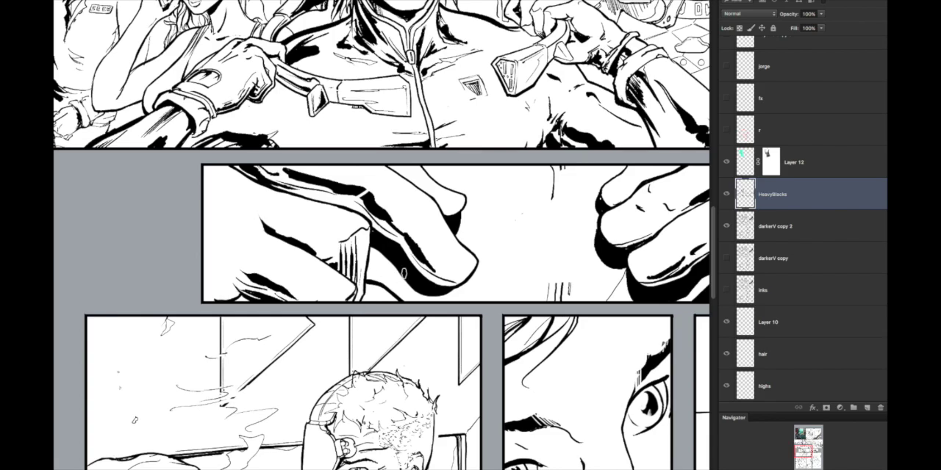
pyautogui.hotkey('ctrl', 'z')
pyautogui.moveTo(343, 278)
pyautogui.mouseDown()
pyautogui.moveTo(351, 298)
pyautogui.moveTo(338, 304)
pyautogui.mouseUp()
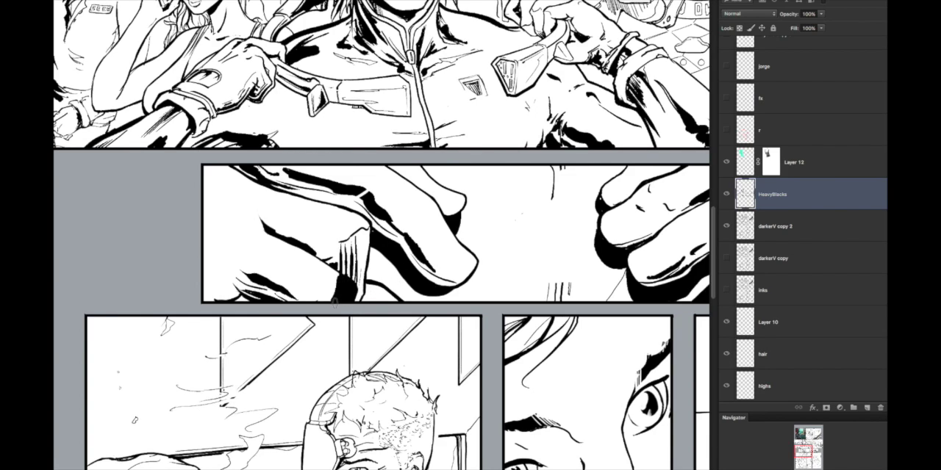
pyautogui.hotkey('ctrl', '0')
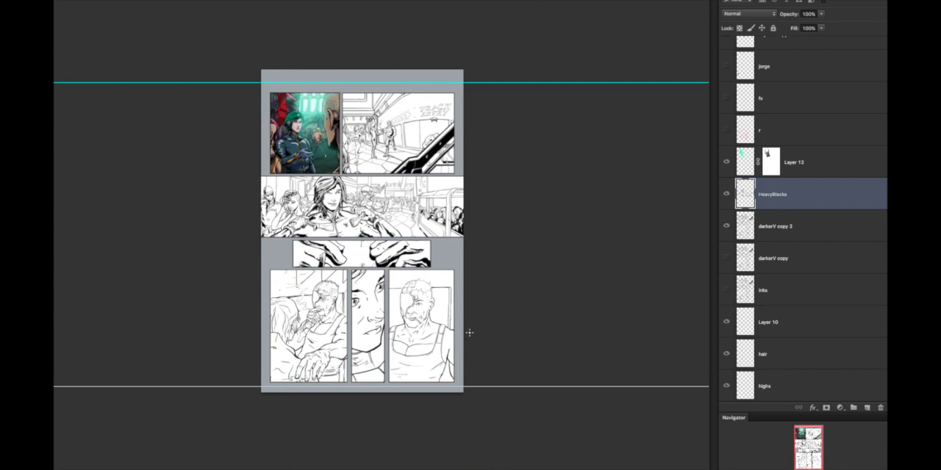
# Step: Fill the lower-left corner of the hands panel with solid black shadow and refine the blacks around the left fist's folds
pyautogui.hotkey('ctrl', '+')
pyautogui.hotkey('ctrl', '+')
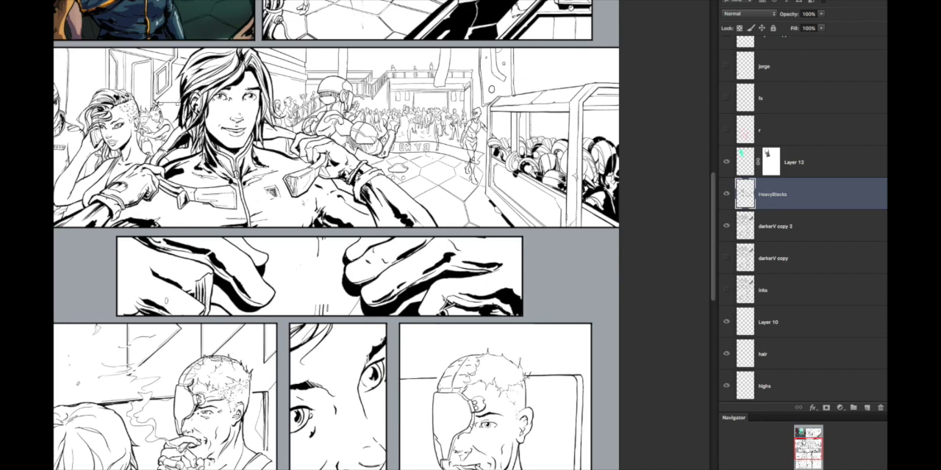
pyautogui.moveTo(147, 303)
pyautogui.mouseDown()
pyautogui.moveTo(130, 295)
pyautogui.moveTo(124, 310)
pyautogui.moveTo(133, 307)
pyautogui.mouseUp()
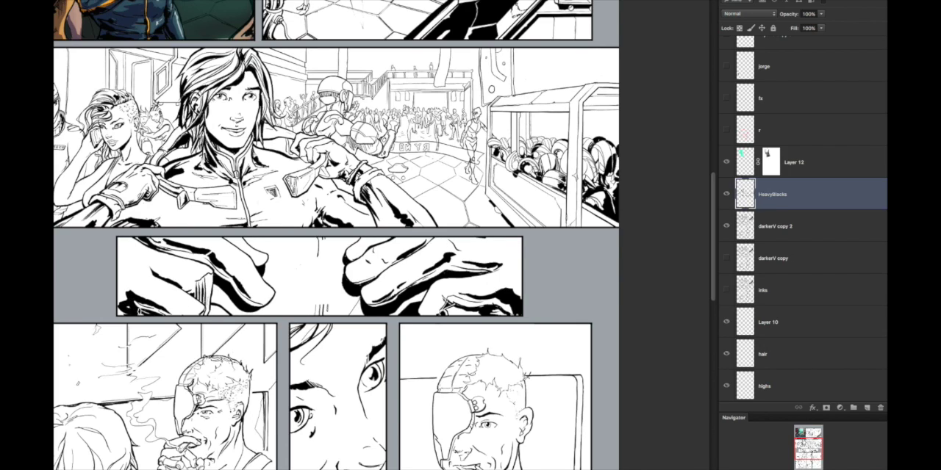
pyautogui.moveTo(409, 302)
pyautogui.mouseDown()
pyautogui.moveTo(360, 303)
pyautogui.moveTo(395, 303)
pyautogui.mouseUp()
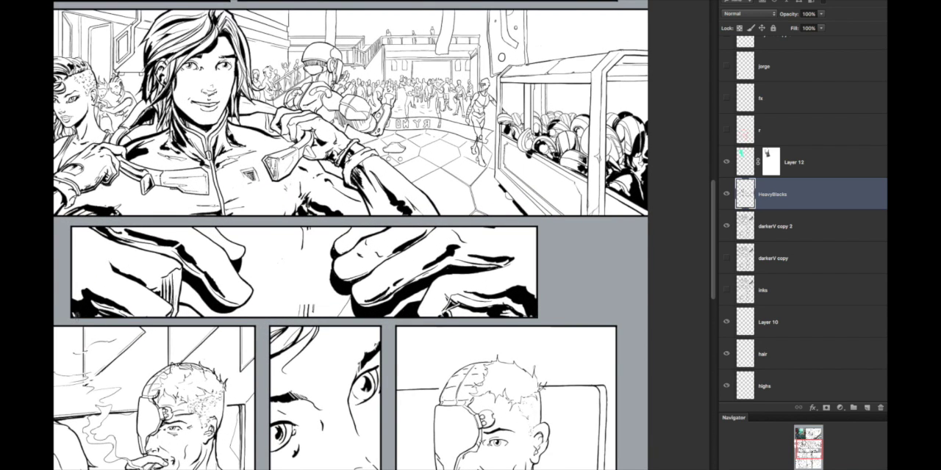
pyautogui.moveTo(90, 303)
pyautogui.mouseDown()
pyautogui.moveTo(131, 311)
pyautogui.moveTo(159, 341)
pyautogui.mouseUp()
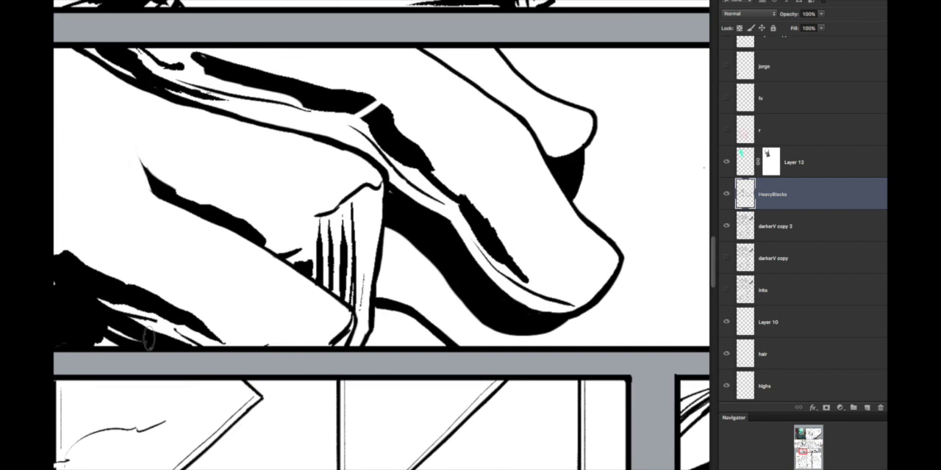
pyautogui.moveTo(96, 315); pyautogui.dragTo(189, 345)
pyautogui.moveTo(324, 353); pyautogui.dragTo(407, 359)
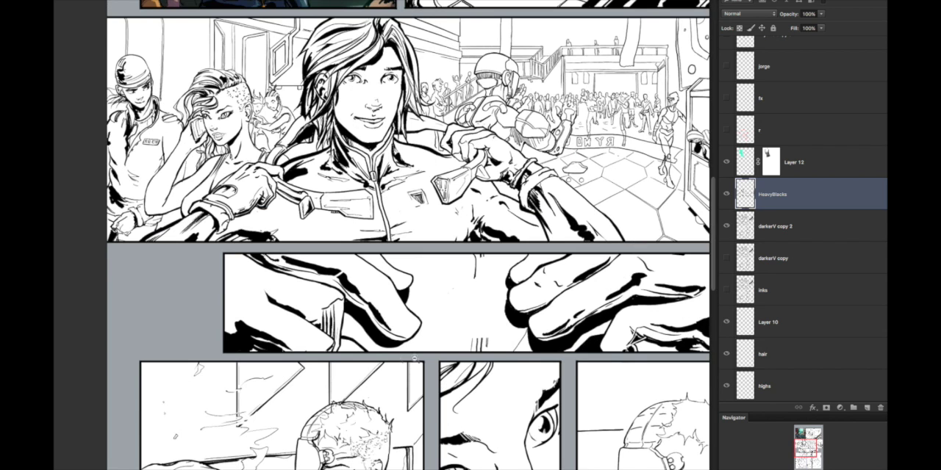
# Step: Fill the folds along the left fist's lower edge with solid black, extending the shadow toward the base of the hatched area
pyautogui.click(280, 353)
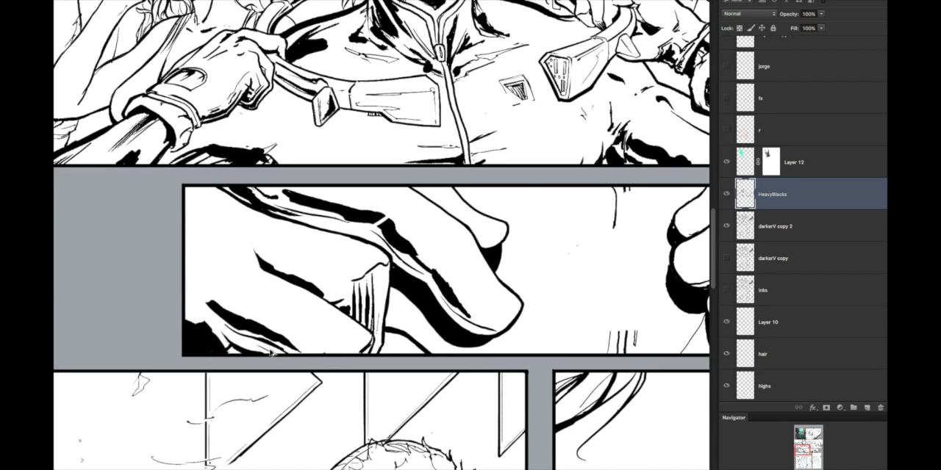
pyautogui.moveTo(205, 316); pyautogui.dragTo(265, 350)
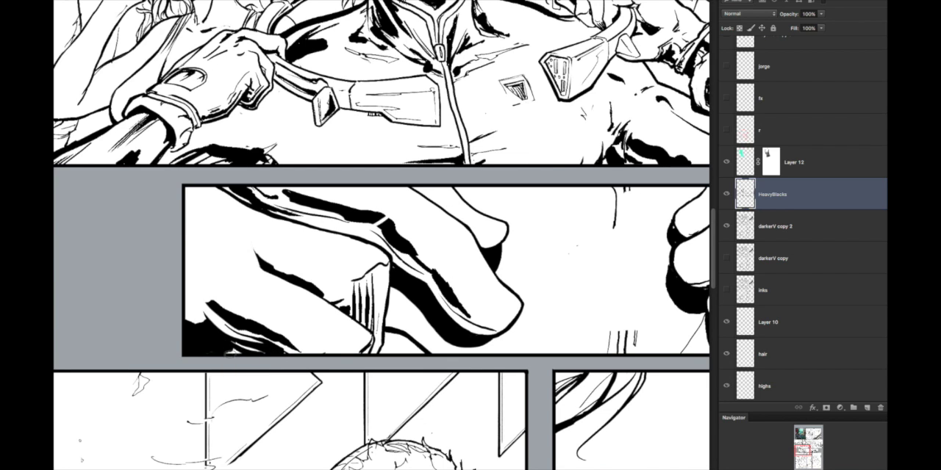
pyautogui.moveTo(419, 317)
pyautogui.mouseDown()
pyautogui.moveTo(384, 345)
pyautogui.moveTo(365, 326)
pyautogui.moveTo(417, 334)
pyautogui.mouseUp()
pyautogui.moveTo(309, 263)
pyautogui.mouseDown()
pyautogui.moveTo(359, 298)
pyautogui.moveTo(314, 258)
pyautogui.moveTo(431, 327)
pyautogui.moveTo(373, 316)
pyautogui.moveTo(383, 333)
pyautogui.moveTo(373, 325)
pyautogui.moveTo(409, 333)
pyautogui.mouseUp()
pyautogui.moveTo(365, 315)
pyautogui.mouseDown()
pyautogui.moveTo(414, 340)
pyautogui.moveTo(327, 280)
pyautogui.moveTo(424, 330)
pyautogui.mouseUp()
pyautogui.moveTo(498, 331); pyautogui.dragTo(389, 331)
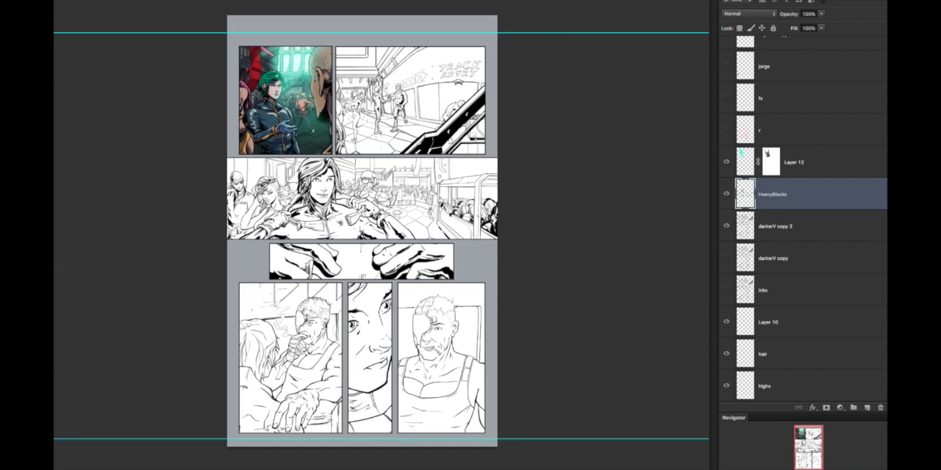
pyautogui.moveTo(307, 280); pyautogui.dragTo(306, 291)
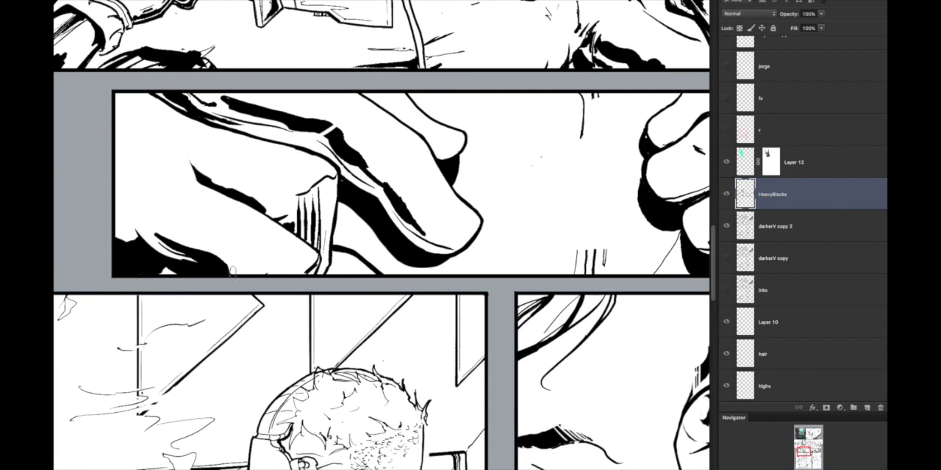
pyautogui.moveTo(319, 254)
pyautogui.mouseDown()
pyautogui.moveTo(303, 273)
pyautogui.moveTo(463, 261)
pyautogui.mouseUp()
pyautogui.keyDown('alt'); pyautogui.click(379, 272); pyautogui.keyUp('alt')
pyautogui.moveTo(155, 237); pyautogui.dragTo(424, 267)
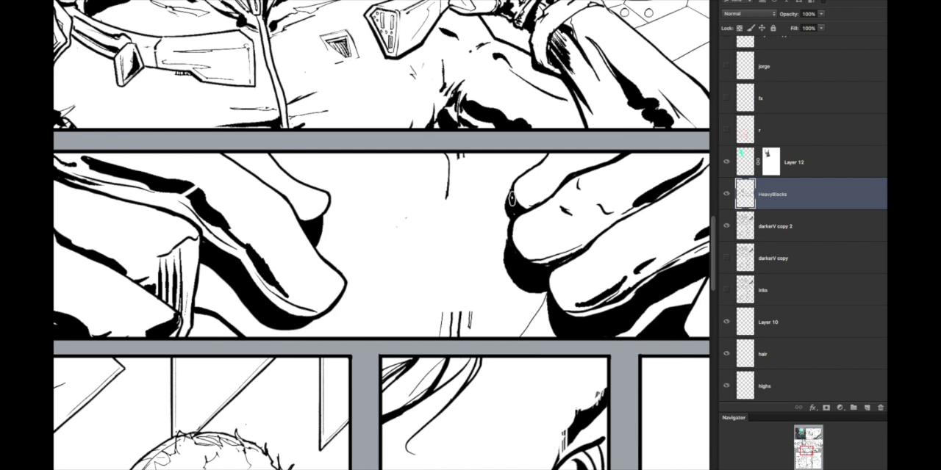
# Step: Try a thick diagonal black stroke between the two fists, compare it with the fx layer's lettering, and undo it
pyautogui.moveTo(449, 233); pyautogui.dragTo(394, 237)
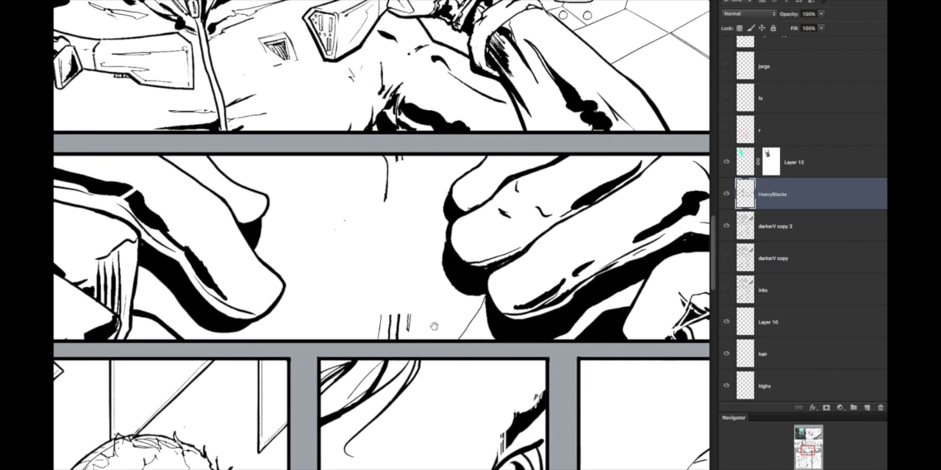
pyautogui.moveTo(434, 329); pyautogui.dragTo(427, 309)
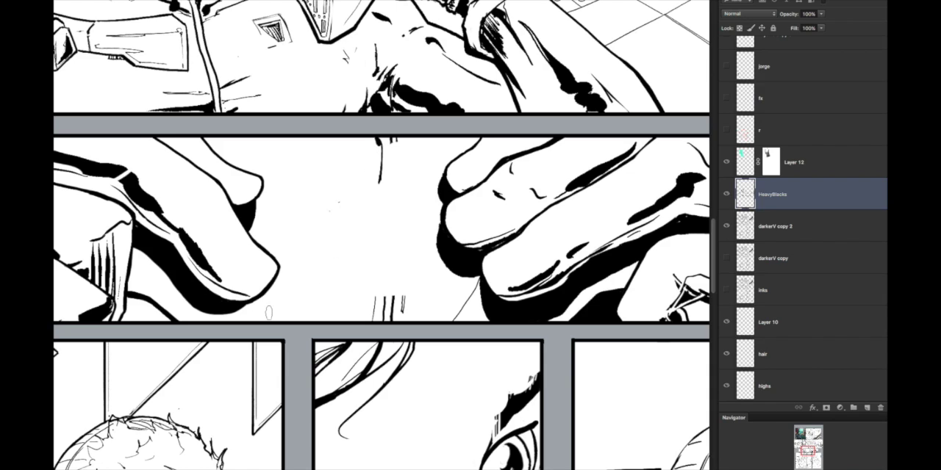
pyautogui.moveTo(355, 282)
pyautogui.mouseDown()
pyautogui.moveTo(426, 208)
pyautogui.moveTo(319, 295)
pyautogui.moveTo(428, 211)
pyautogui.moveTo(436, 224)
pyautogui.moveTo(325, 297)
pyautogui.moveTo(425, 236)
pyautogui.moveTo(413, 259)
pyautogui.mouseUp()
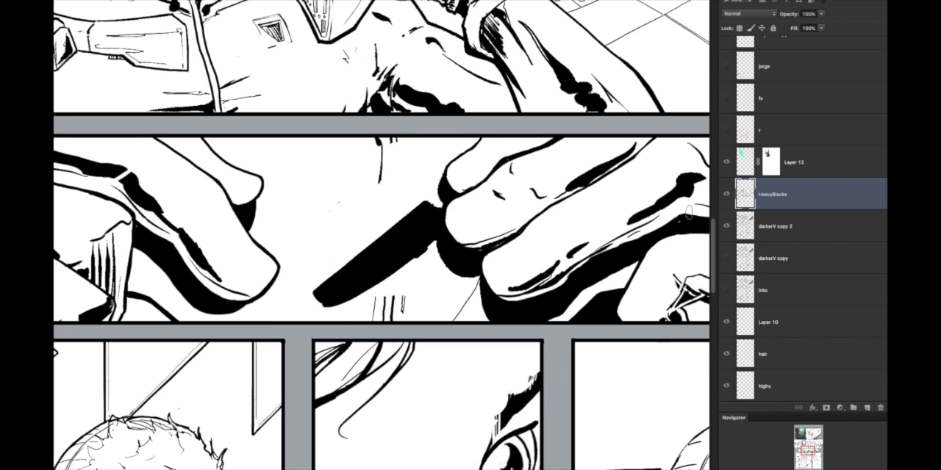
pyautogui.click(727, 130)
pyautogui.click(726, 98)
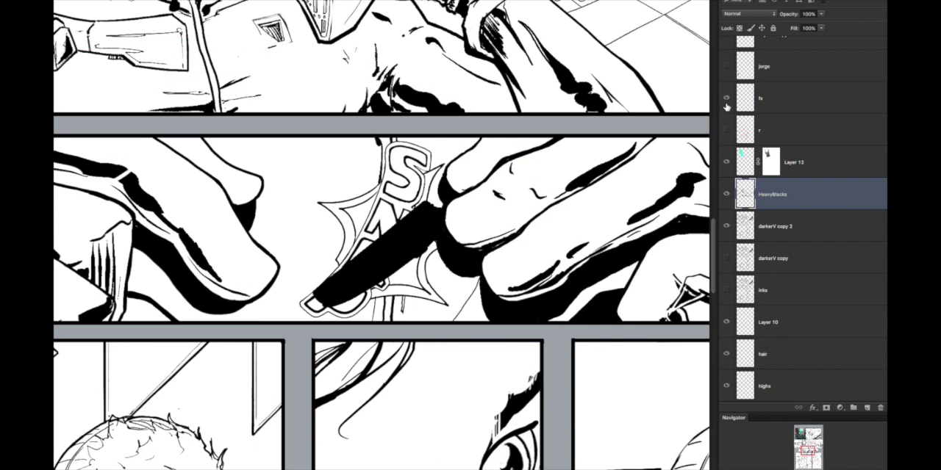
pyautogui.click(727, 98)
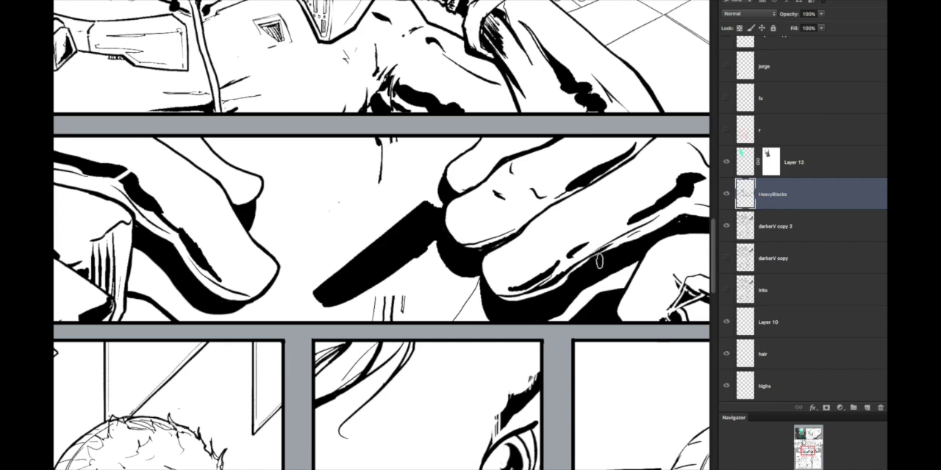
pyautogui.hotkey('ctrl', 'z')
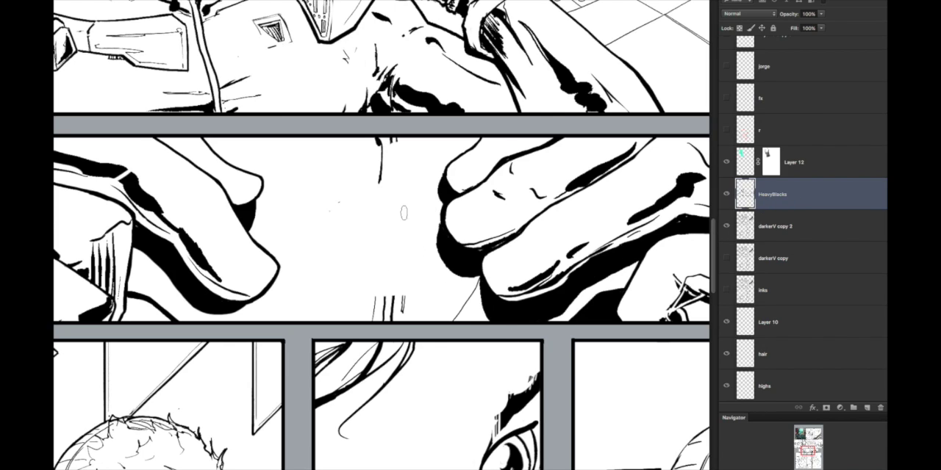
# Step: Ink a thick vertical black jacket seam between the two fists, with curved fold shadows at its base
pyautogui.moveTo(384, 142)
pyautogui.mouseDown()
pyautogui.moveTo(376, 324)
pyautogui.moveTo(387, 147)
pyautogui.mouseUp()
pyautogui.moveTo(371, 211); pyautogui.dragTo(368, 316)
pyautogui.hotkey('ctrl', 'z')
pyautogui.moveTo(373, 238)
pyautogui.mouseDown()
pyautogui.moveTo(357, 312)
pyautogui.moveTo(371, 205)
pyautogui.mouseUp()
pyautogui.moveTo(366, 290)
pyautogui.mouseDown()
pyautogui.moveTo(335, 319)
pyautogui.moveTo(303, 320)
pyautogui.moveTo(323, 294)
pyautogui.moveTo(303, 319)
pyautogui.moveTo(318, 307)
pyautogui.mouseUp()
pyautogui.moveTo(424, 298); pyautogui.dragTo(487, 300)
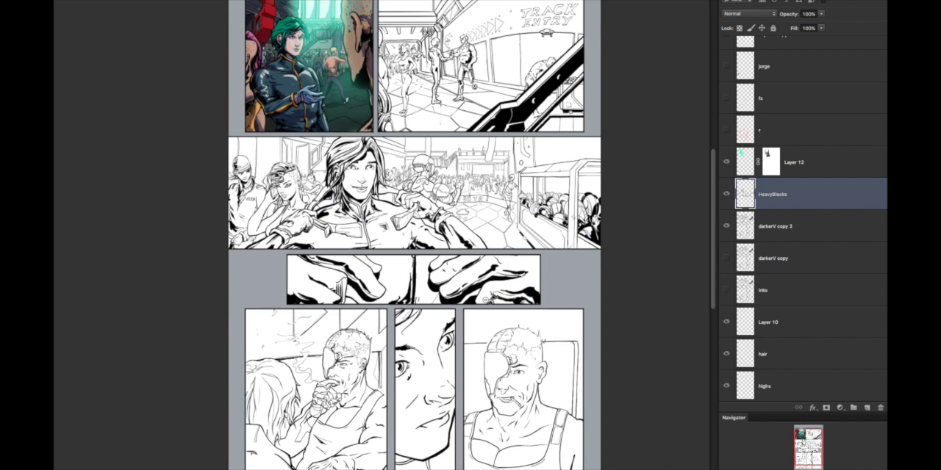
# Step: Build up the black fold shadows on both sides of the jacket seam along the panel's lower border
pyautogui.moveTo(400, 266); pyautogui.dragTo(449, 265)
pyautogui.moveTo(431, 298); pyautogui.dragTo(373, 383)
pyautogui.moveTo(421, 323); pyautogui.dragTo(357, 385)
pyautogui.moveTo(512, 347)
pyautogui.mouseDown()
pyautogui.moveTo(425, 382)
pyautogui.moveTo(509, 348)
pyautogui.mouseUp()
pyautogui.moveTo(471, 375)
pyautogui.mouseDown()
pyautogui.moveTo(461, 359)
pyautogui.moveTo(461, 382)
pyautogui.mouseUp()
pyautogui.moveTo(466, 376); pyautogui.dragTo(483, 382)
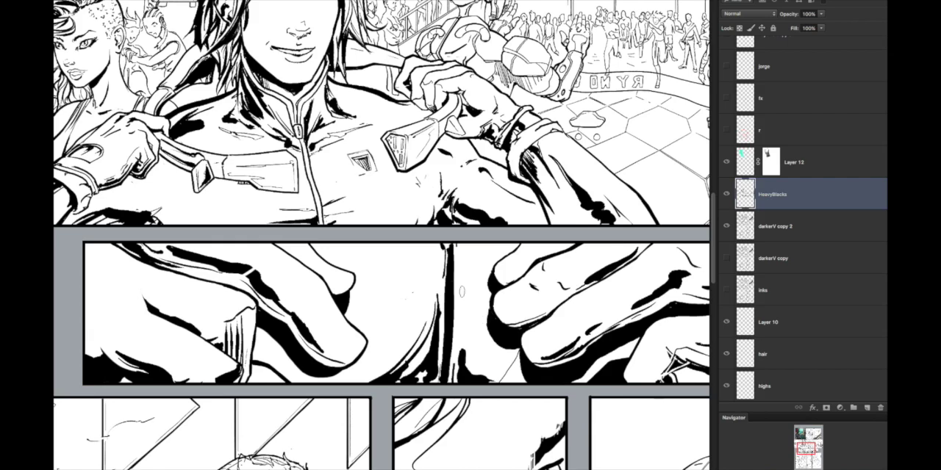
# Step: Fill the gap beneath the left fist, beside the vertical hatching, with solid black
pyautogui.moveTo(268, 373)
pyautogui.mouseDown()
pyautogui.moveTo(279, 379)
pyautogui.moveTo(252, 366)
pyautogui.mouseUp()
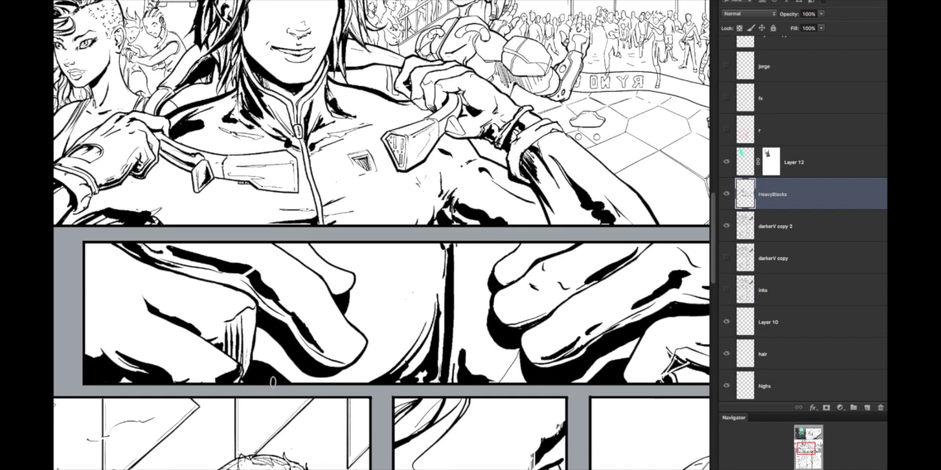
pyautogui.scroll(-2, 316, 352)
pyautogui.scroll(-2, 348, 189)
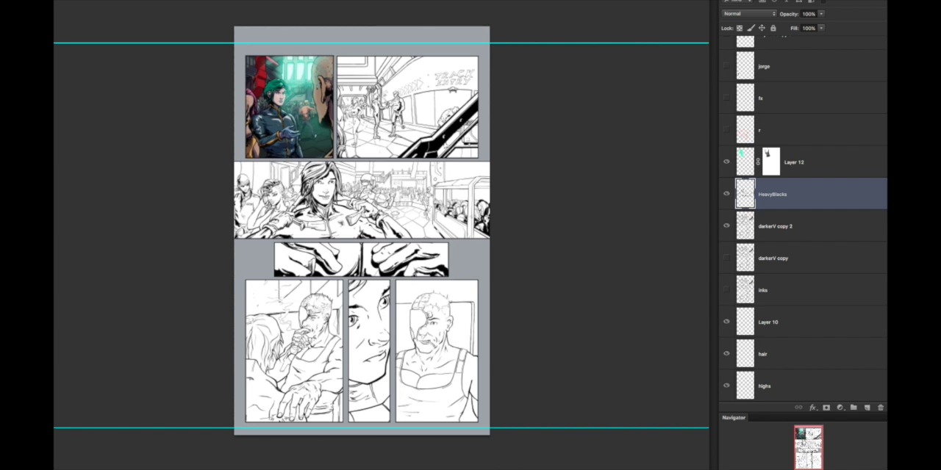
# Step: Draw a column of horizontal hatching lines across the jacket seam between the fists, from the panel's upper border downward
pyautogui.scroll(2, 426, 252)
pyautogui.scroll(2, 256, 245)
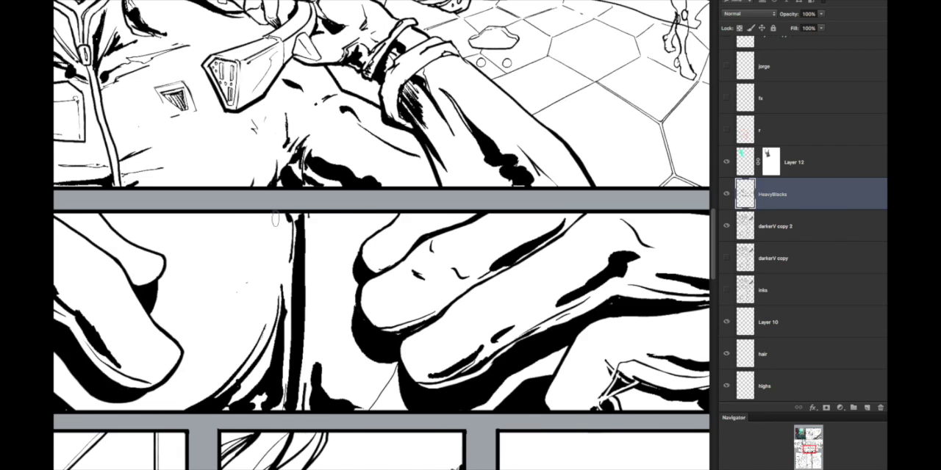
pyautogui.moveTo(232, 216)
pyautogui.mouseDown()
pyautogui.moveTo(389, 218)
pyautogui.moveTo(385, 229)
pyautogui.mouseUp()
pyautogui.hotkey('ctrl', 'z')
pyautogui.moveTo(231, 233); pyautogui.dragTo(366, 241)
pyautogui.moveTo(237, 248); pyautogui.dragTo(357, 257)
pyautogui.moveTo(237, 260); pyautogui.dragTo(356, 270)
pyautogui.moveTo(244, 282); pyautogui.dragTo(356, 294)
pyautogui.moveTo(249, 309); pyautogui.dragTo(356, 314)
pyautogui.moveTo(246, 328); pyautogui.dragTo(355, 337)
pyautogui.moveTo(234, 350); pyautogui.dragTo(366, 360)
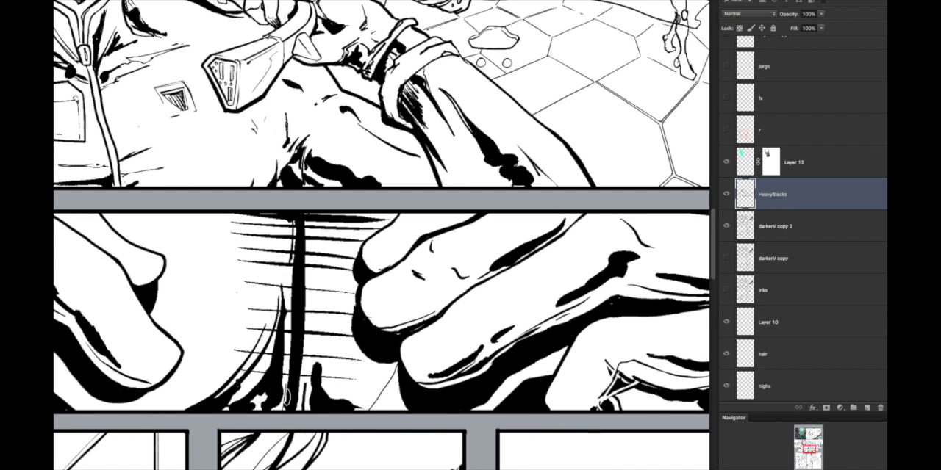
pyautogui.scroll(-3, 471, 383)
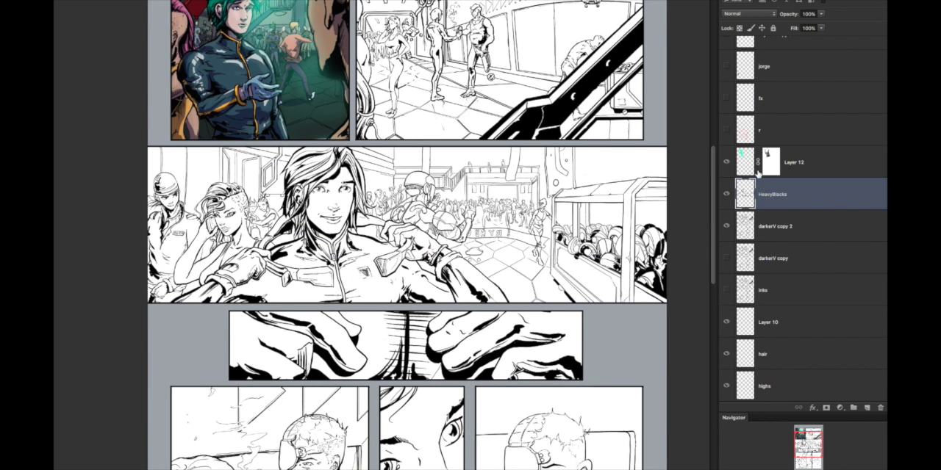
# Step: Show the fx layer and add a new layer directly above the r layer
pyautogui.click(728, 100)
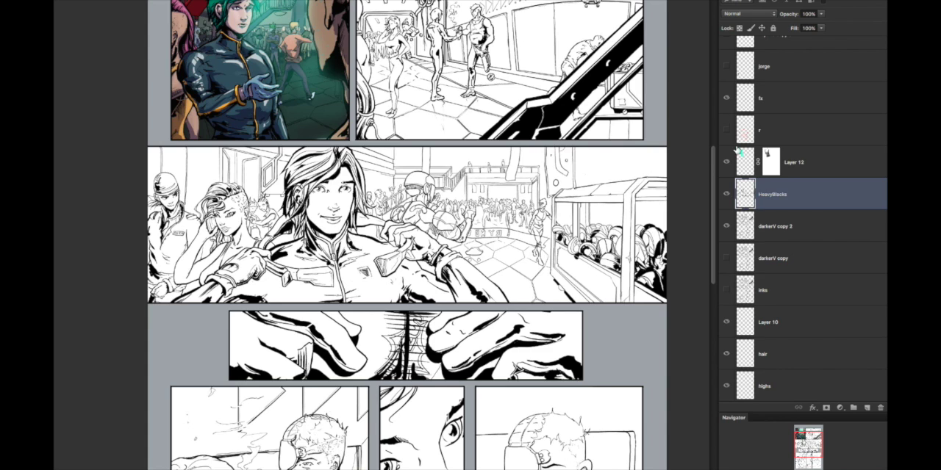
pyautogui.moveTo(442, 333); pyautogui.dragTo(494, 306)
pyautogui.click(780, 132)
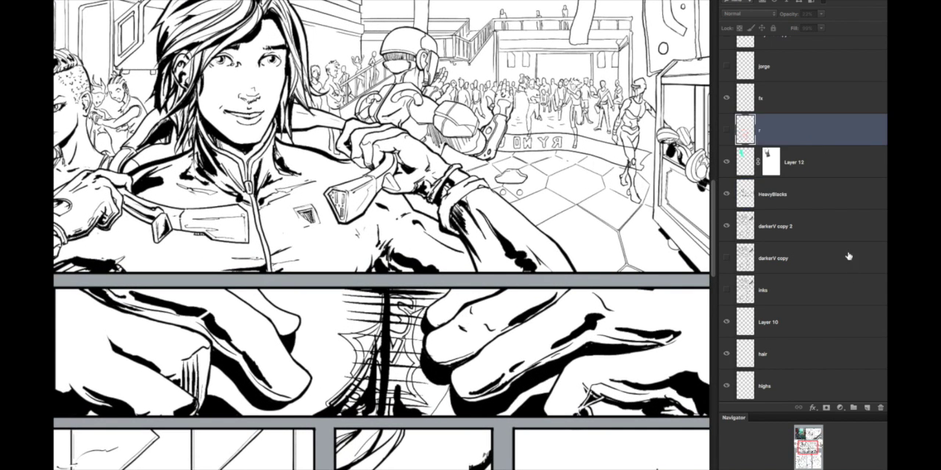
pyautogui.click(868, 407)
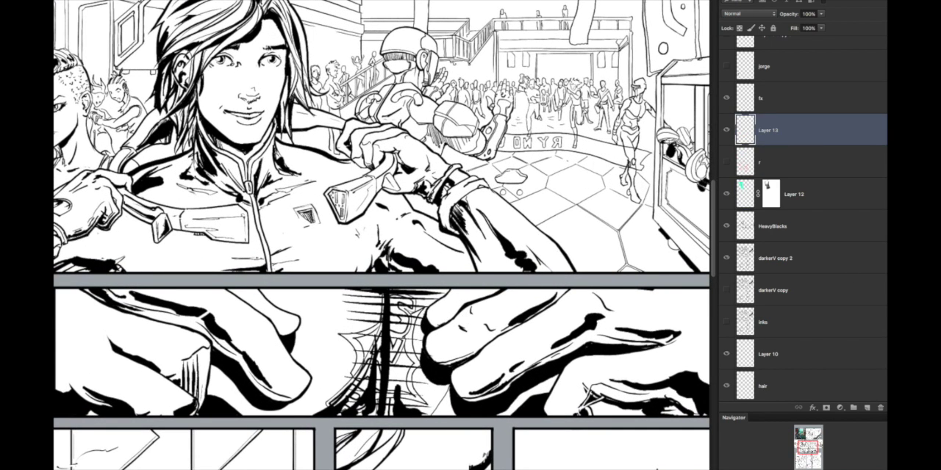
# Step: Paint white on the new layer behind the SNAP lettering to cover the seam and hatching inside its burst
pyautogui.click(896, 328)
pyautogui.moveTo(705, 343); pyautogui.dragTo(590, 267)
pyautogui.click(820, 267)
pyautogui.moveTo(402, 340)
pyautogui.mouseDown()
pyautogui.moveTo(365, 377)
pyautogui.moveTo(401, 306)
pyautogui.moveTo(407, 340)
pyautogui.mouseUp()
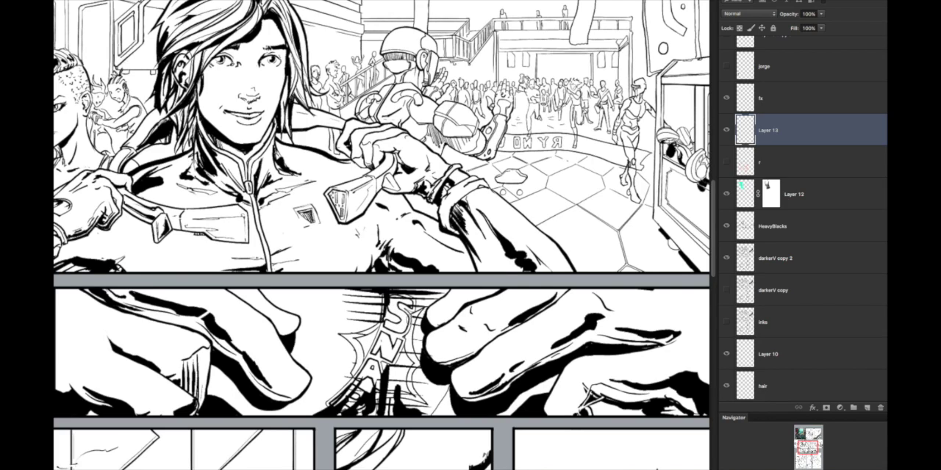
pyautogui.moveTo(387, 307)
pyautogui.mouseDown()
pyautogui.moveTo(386, 319)
pyautogui.moveTo(389, 298)
pyautogui.moveTo(387, 369)
pyautogui.moveTo(356, 397)
pyautogui.moveTo(350, 390)
pyautogui.moveTo(339, 411)
pyautogui.moveTo(372, 402)
pyautogui.moveTo(387, 384)
pyautogui.moveTo(383, 401)
pyautogui.moveTo(401, 387)
pyautogui.moveTo(408, 398)
pyautogui.mouseUp()
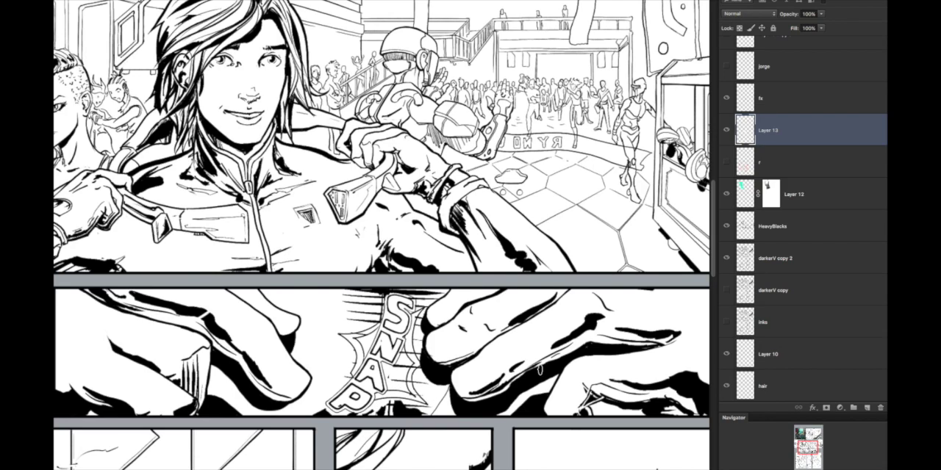
# Step: Paint out the remaining blacks and hatching around the SNAP burst's outline with white
pyautogui.moveTo(380, 397); pyautogui.dragTo(449, 395)
pyautogui.moveTo(423, 321)
pyautogui.mouseDown()
pyautogui.moveTo(421, 408)
pyautogui.moveTo(399, 408)
pyautogui.moveTo(375, 336)
pyautogui.moveTo(353, 331)
pyautogui.mouseUp()
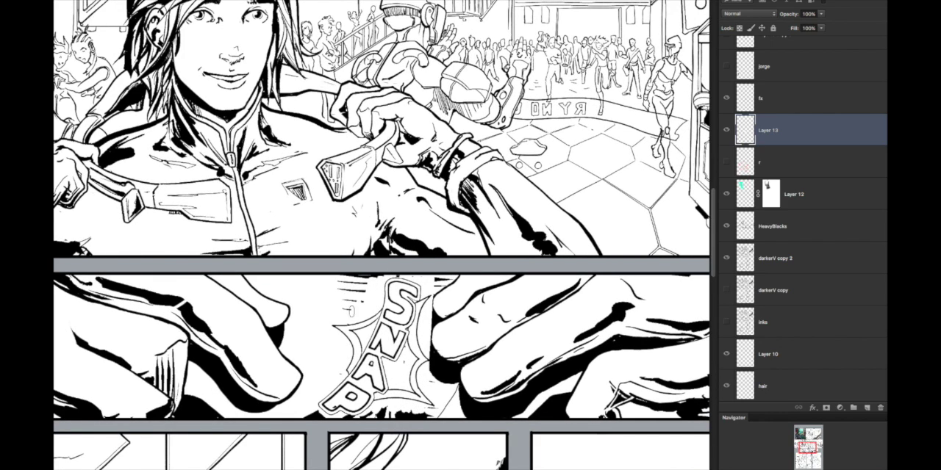
pyautogui.moveTo(349, 412)
pyautogui.mouseDown()
pyautogui.moveTo(433, 409)
pyautogui.moveTo(320, 416)
pyautogui.mouseUp()
pyautogui.moveTo(426, 335)
pyautogui.mouseDown()
pyautogui.moveTo(429, 366)
pyautogui.moveTo(431, 284)
pyautogui.mouseUp()
pyautogui.moveTo(408, 371); pyautogui.dragTo(406, 340)
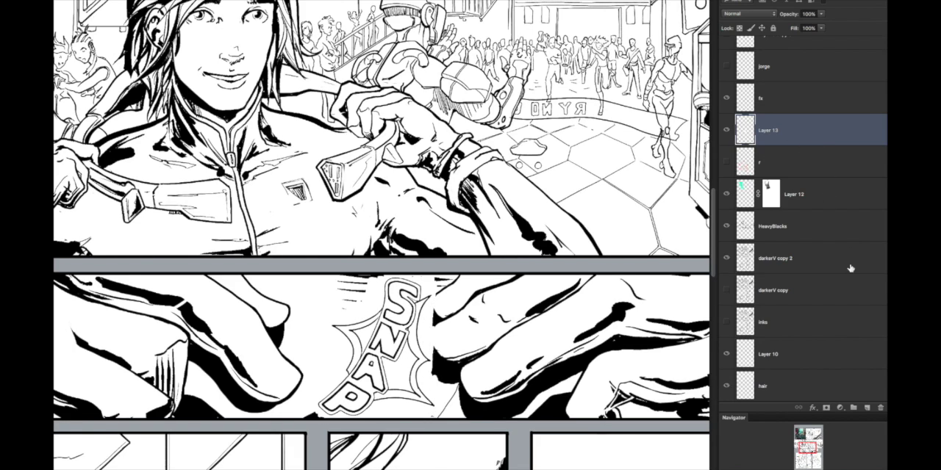
# Step: Add a layer mask to Layer 13 and paint on it to restore the hatching and blacks outside the SNAP burst
pyautogui.click(826, 407)
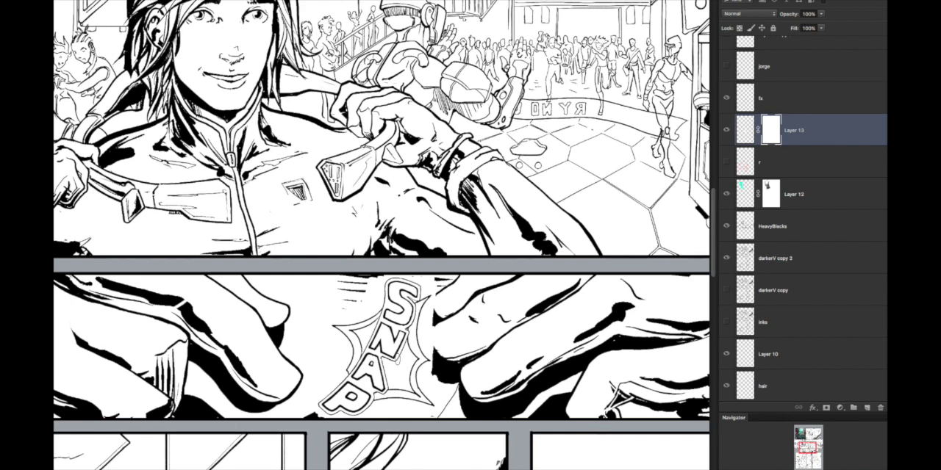
pyautogui.scroll(2, 379, 282)
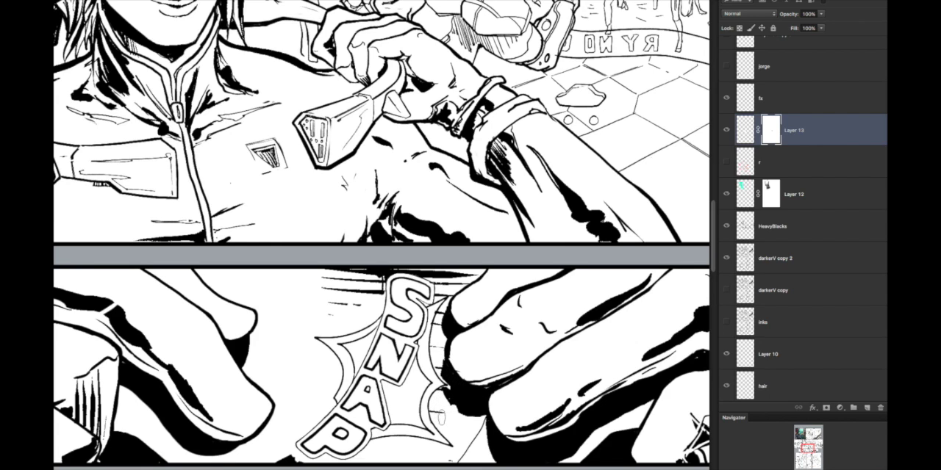
pyautogui.moveTo(431, 430)
pyautogui.mouseDown()
pyautogui.moveTo(523, 329)
pyautogui.moveTo(535, 358)
pyautogui.moveTo(462, 352)
pyautogui.moveTo(450, 368)
pyautogui.moveTo(455, 358)
pyautogui.moveTo(451, 369)
pyautogui.moveTo(485, 366)
pyautogui.mouseUp()
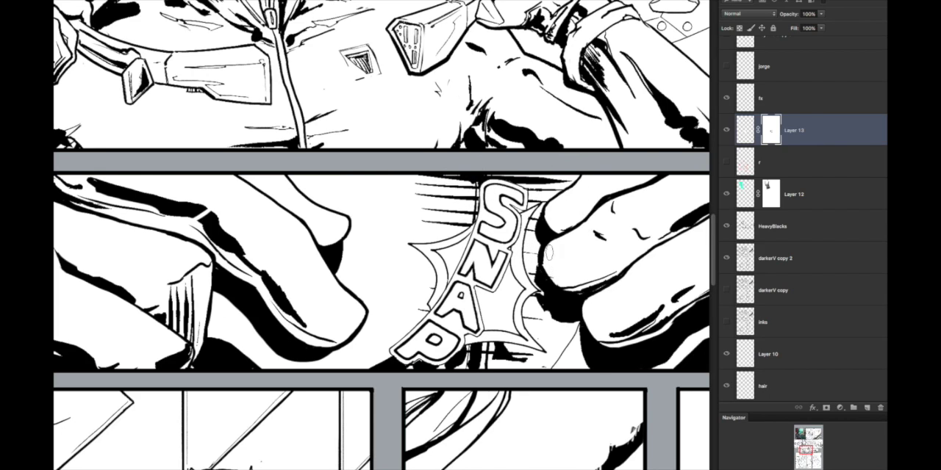
pyautogui.scroll(2, 540, 227)
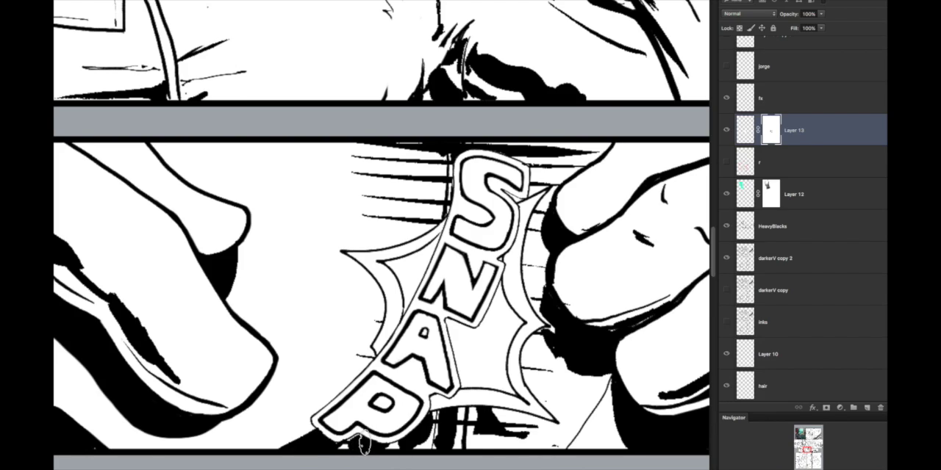
pyautogui.keyDown('alt'); pyautogui.click(564, 399); pyautogui.keyUp('alt')
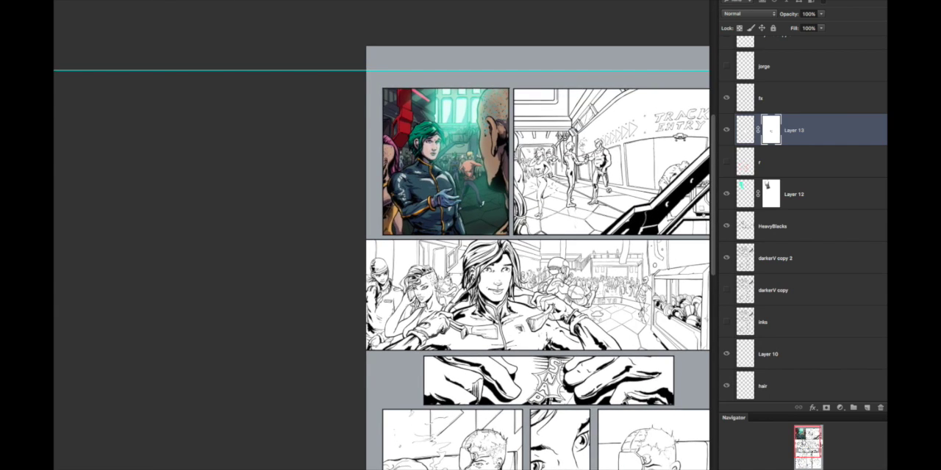
pyautogui.click(564, 367)
pyautogui.moveTo(549, 419); pyautogui.dragTo(535, 380)
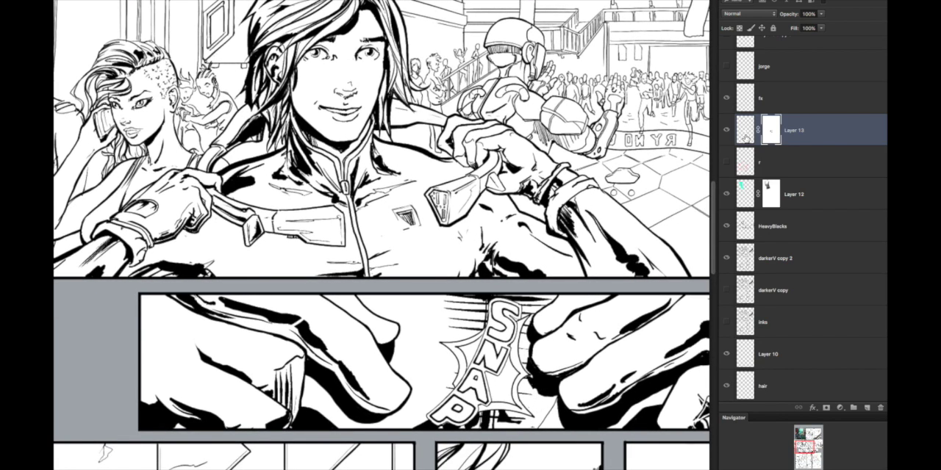
# Step: Try another mask stroke across the bottom of the SNAP burst, and undo it
pyautogui.moveTo(431, 416); pyautogui.dragTo(526, 419)
pyautogui.hotkey('ctrl', 'z')
pyautogui.scroll(-5, 509, 426)
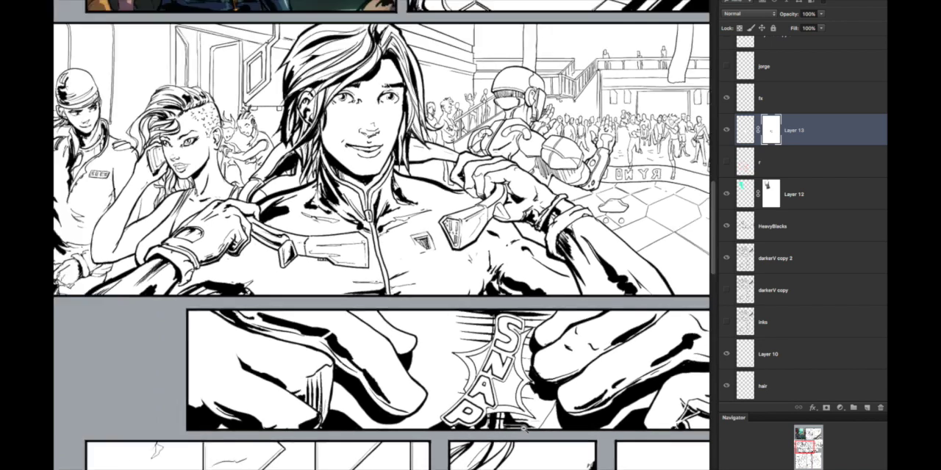
pyautogui.scroll(-1, 607, 365)
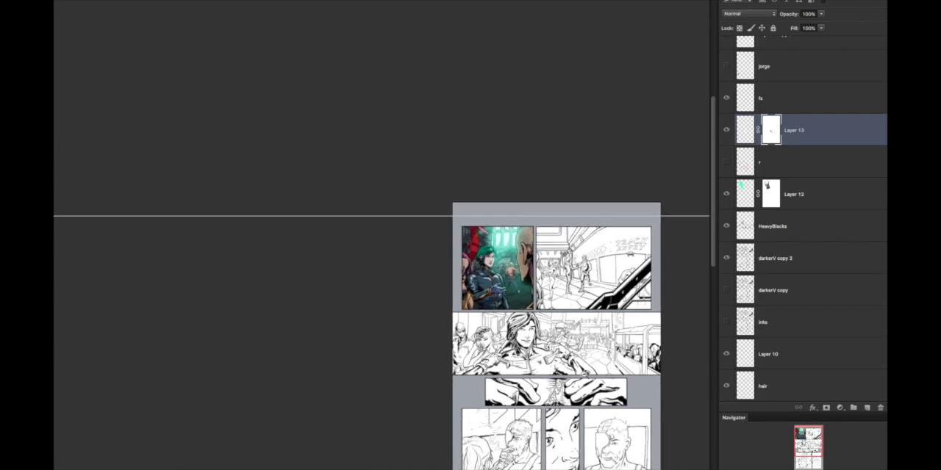
pyautogui.scroll(4, 607, 364)
pyautogui.moveTo(468, 442); pyautogui.dragTo(472, 358)
pyautogui.scroll(1, 486, 358)
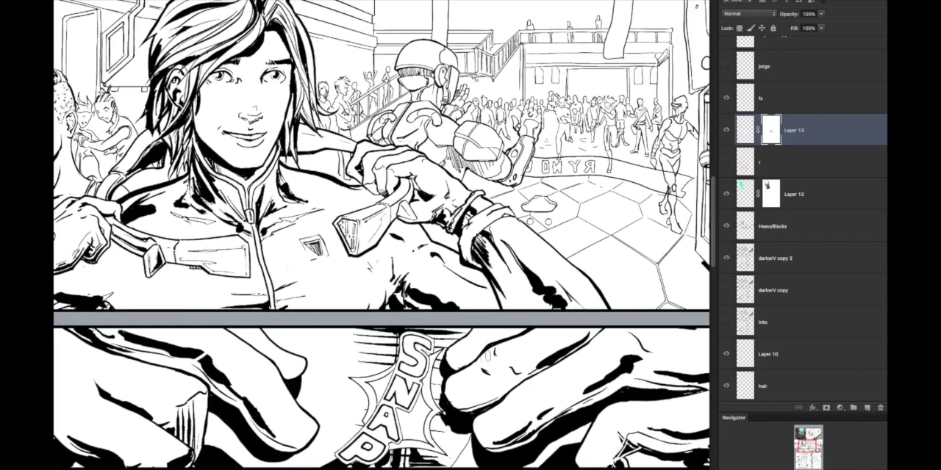
# Step: Touch up the mask beside the letter S and try a stroke down the burst's left side, undoing that stroke
pyautogui.moveTo(420, 334); pyautogui.dragTo(403, 348)
pyautogui.moveTo(353, 385); pyautogui.dragTo(413, 442)
pyautogui.hotkey('ctrl', 'z')
pyautogui.scroll(-4, 520, 409)
pyautogui.scroll(3, 499, 400)
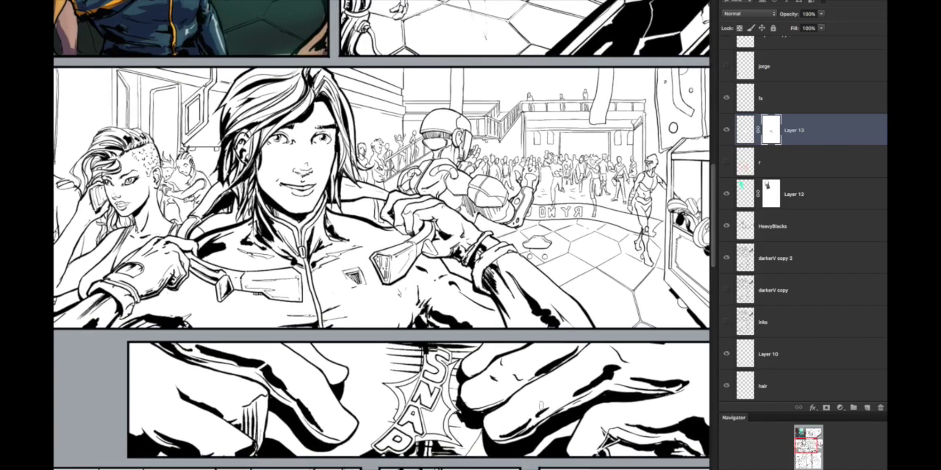
# Step: Paint on Layer 13's mask to clear the black patch covering the outline of the letter S
pyautogui.scroll(2, 493, 399)
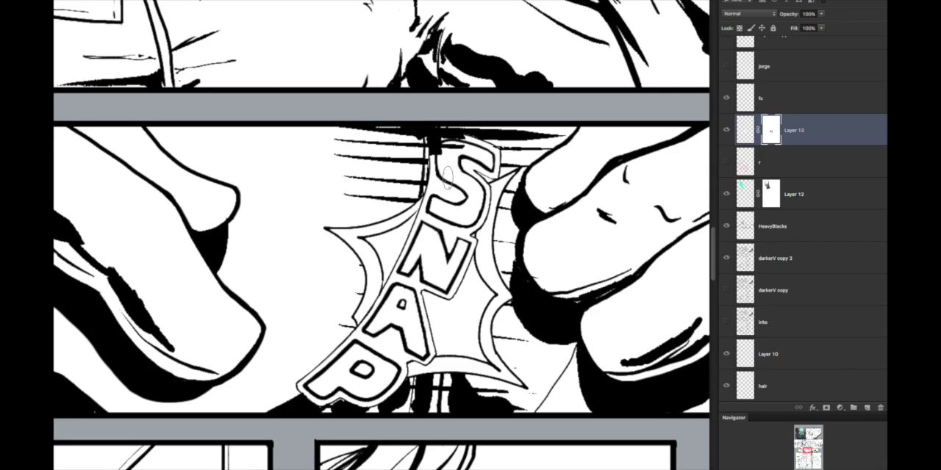
pyautogui.moveTo(450, 160)
pyautogui.mouseDown()
pyautogui.moveTo(457, 151)
pyautogui.moveTo(438, 150)
pyautogui.moveTo(445, 140)
pyautogui.moveTo(468, 147)
pyautogui.moveTo(435, 156)
pyautogui.mouseUp()
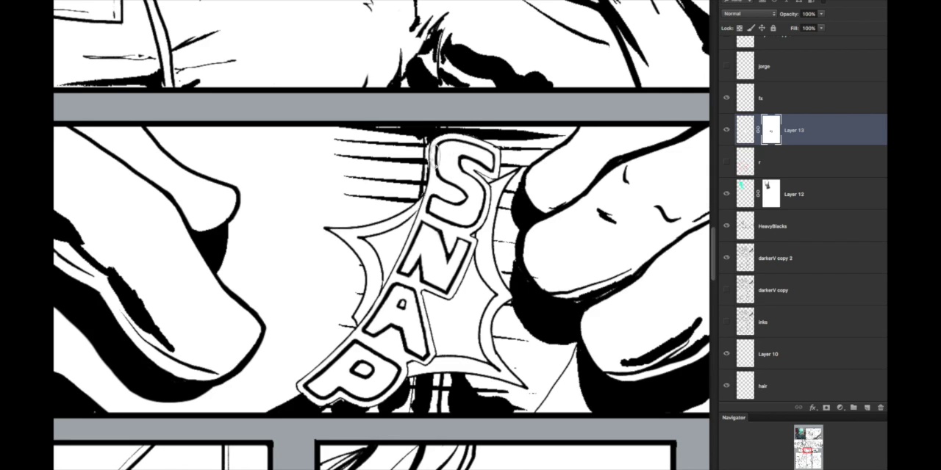
pyautogui.keyDown('alt'); pyautogui.click(520, 210); pyautogui.keyUp('alt')
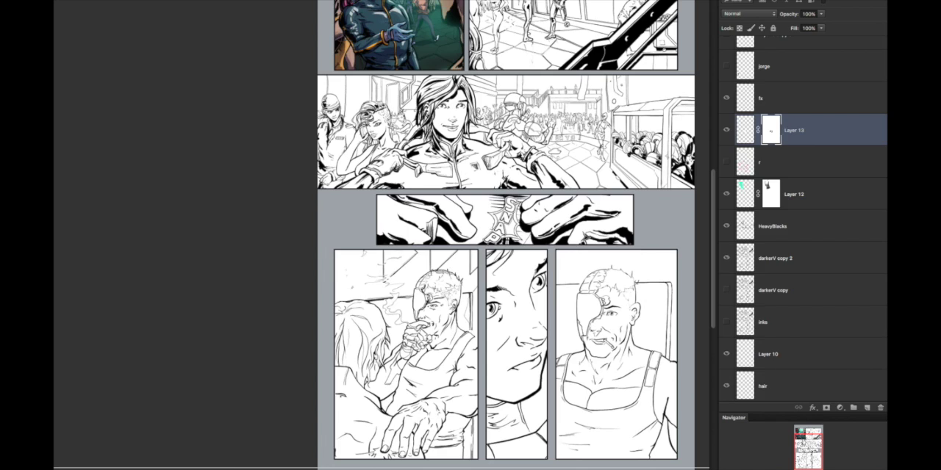
pyautogui.click(520, 228)
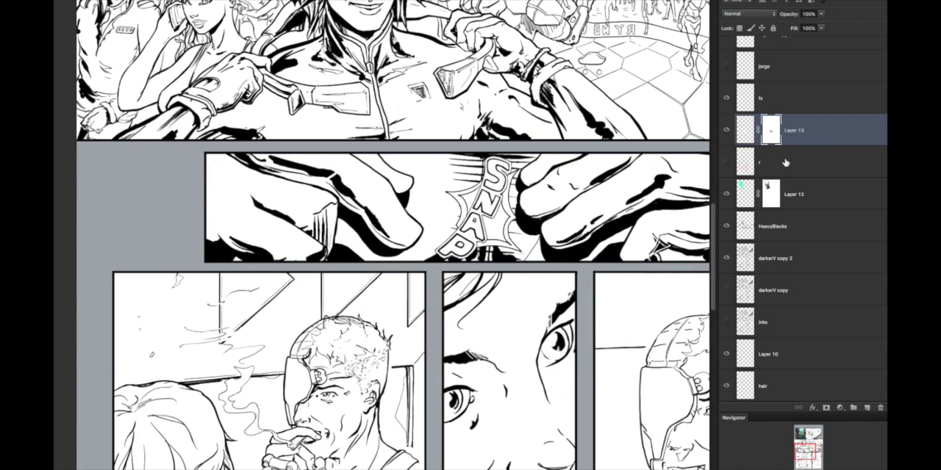
pyautogui.moveTo(594, 325); pyautogui.dragTo(488, 338)
pyautogui.keyDown('alt'); pyautogui.click(588, 265); pyautogui.keyUp('alt')
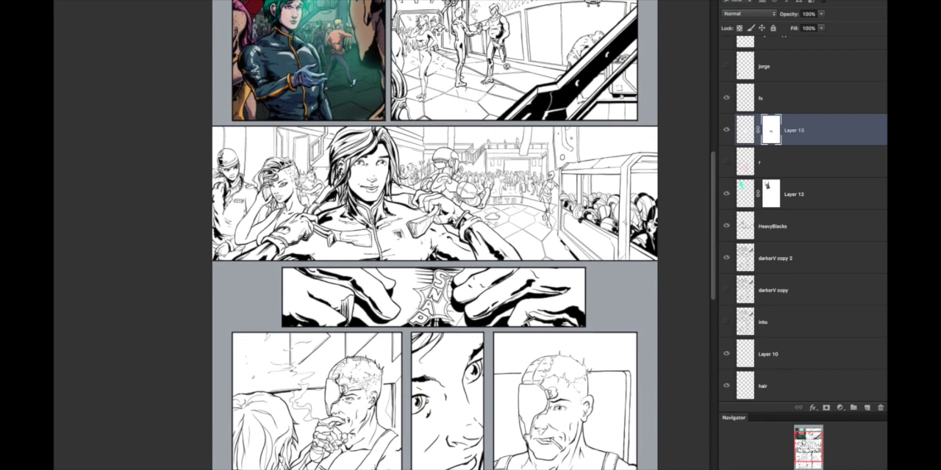
# Step: Compare the page with and without Layer 12 and the HeavyBlacks layer by toggling their visibility
pyautogui.click(726, 195)
pyautogui.click(727, 196)
pyautogui.click(726, 229)
pyautogui.click(726, 231)
pyautogui.click(726, 233)
pyautogui.click(725, 233)
pyautogui.moveTo(522, 325); pyautogui.dragTo(538, 320)
pyautogui.moveTo(446, 428); pyautogui.dragTo(537, 273)
pyautogui.moveTo(439, 333); pyautogui.dragTo(461, 316)
pyautogui.click(726, 228)
pyautogui.click(726, 228)
pyautogui.click(726, 229)
pyautogui.click(726, 229)
pyautogui.click(725, 229)
pyautogui.click(726, 229)
# Step: On the HeavyBlacks layer, ink tapered blacks between the foreground figure's hair strands in the smoking man's panel
pyautogui.click(822, 230)
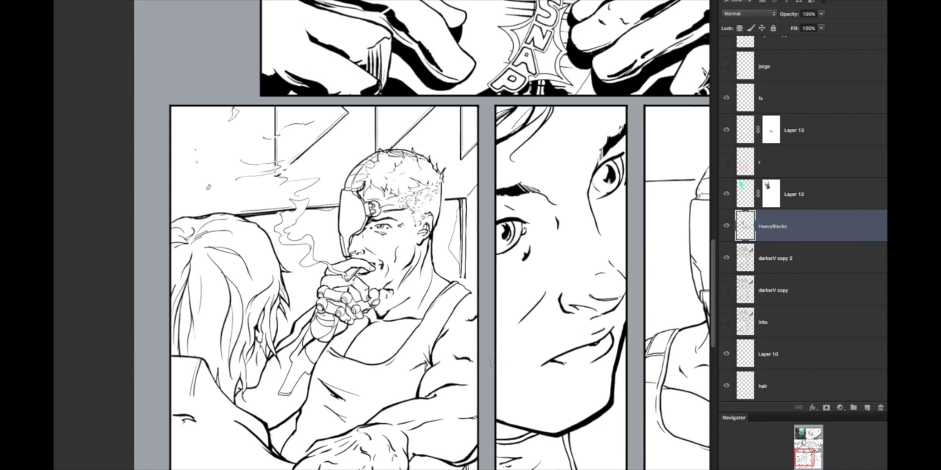
pyautogui.moveTo(416, 361); pyautogui.dragTo(480, 292)
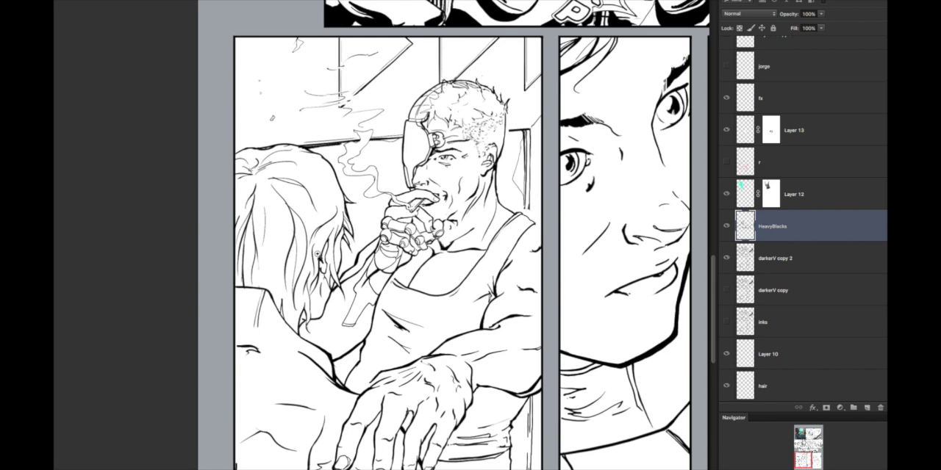
pyautogui.click(317, 250)
pyautogui.moveTo(287, 244); pyautogui.dragTo(336, 286)
pyautogui.click(333, 284)
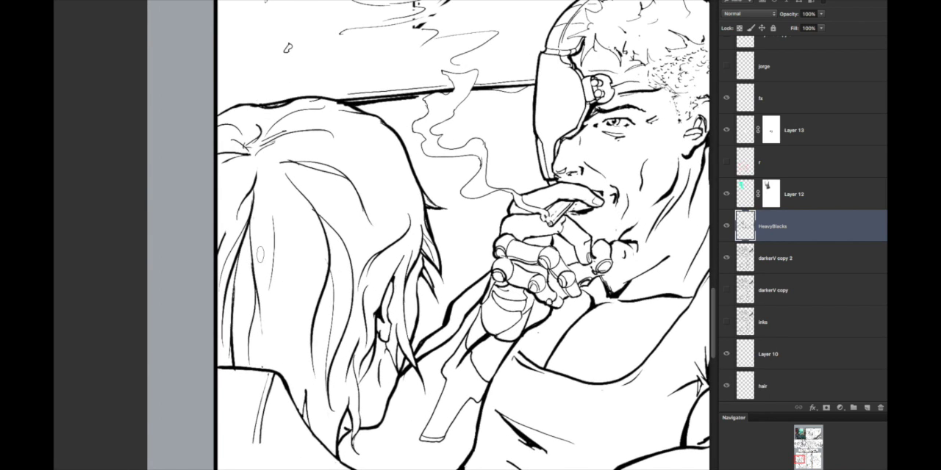
pyautogui.click(808, 131)
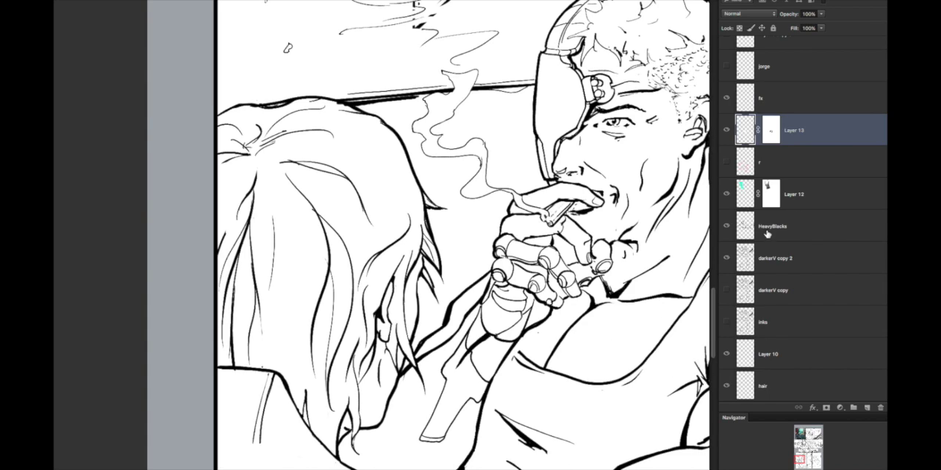
pyautogui.click(820, 228)
pyautogui.moveTo(250, 234); pyautogui.dragTo(266, 349)
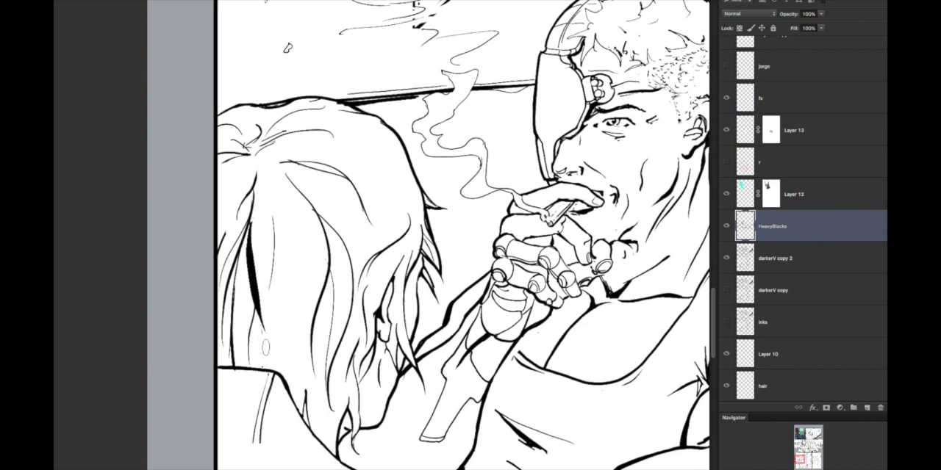
pyautogui.moveTo(269, 213); pyautogui.dragTo(278, 326)
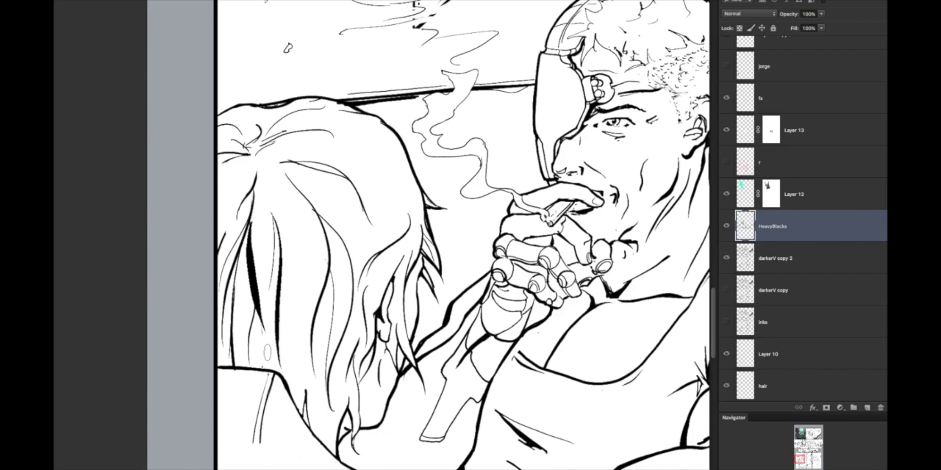
# Step: Fill the dark strands along the hair's left edge down to the collar, undoing the stray strokes
pyautogui.moveTo(262, 360); pyautogui.dragTo(256, 324)
pyautogui.moveTo(247, 351)
pyautogui.mouseDown()
pyautogui.moveTo(246, 283)
pyautogui.moveTo(238, 372)
pyautogui.moveTo(246, 267)
pyautogui.mouseUp()
pyautogui.hotkey('ctrl', 'z')
pyautogui.hotkey('ctrl', 'z')
pyautogui.moveTo(246, 273)
pyautogui.mouseDown()
pyautogui.moveTo(239, 367)
pyautogui.moveTo(229, 294)
pyautogui.moveTo(235, 254)
pyautogui.moveTo(232, 323)
pyautogui.moveTo(237, 251)
pyautogui.mouseUp()
pyautogui.moveTo(226, 299); pyautogui.dragTo(228, 371)
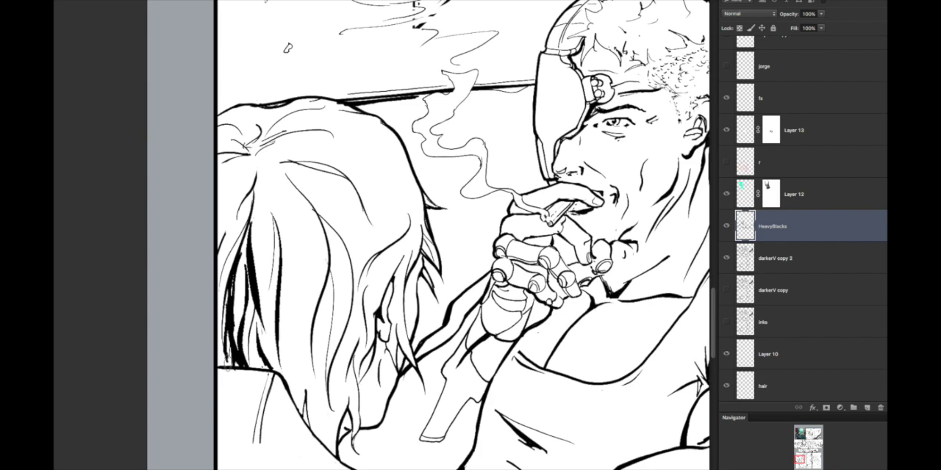
pyautogui.moveTo(220, 317)
pyautogui.mouseDown()
pyautogui.moveTo(225, 370)
pyautogui.moveTo(219, 359)
pyautogui.mouseUp()
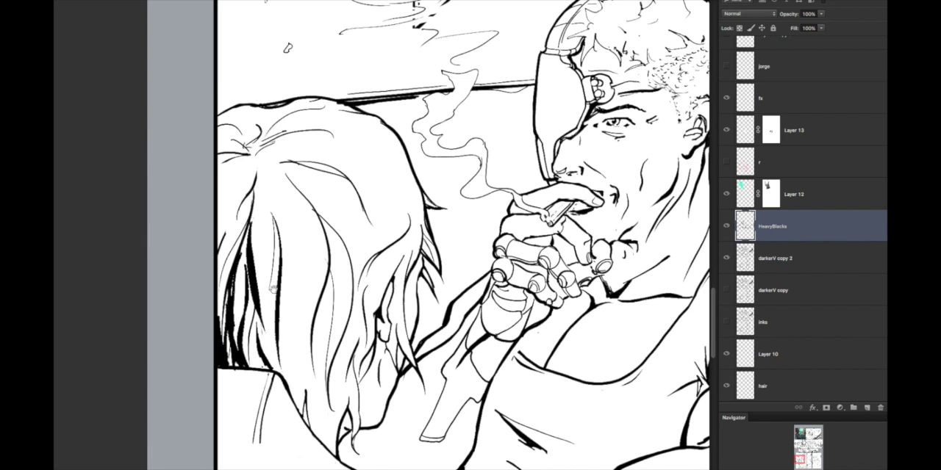
# Step: Block in a black shadow shape on the jacket collar directly below the hair
pyautogui.moveTo(320, 403); pyautogui.dragTo(335, 316)
pyautogui.moveTo(240, 365)
pyautogui.mouseDown()
pyautogui.moveTo(262, 311)
pyautogui.moveTo(250, 358)
pyautogui.mouseUp()
pyautogui.hotkey('ctrl', 'z')
pyautogui.moveTo(267, 295)
pyautogui.mouseDown()
pyautogui.moveTo(253, 355)
pyautogui.moveTo(238, 365)
pyautogui.moveTo(254, 340)
pyautogui.moveTo(250, 364)
pyautogui.mouseUp()
pyautogui.moveTo(268, 297)
pyautogui.mouseDown()
pyautogui.moveTo(254, 347)
pyautogui.moveTo(255, 287)
pyautogui.mouseUp()
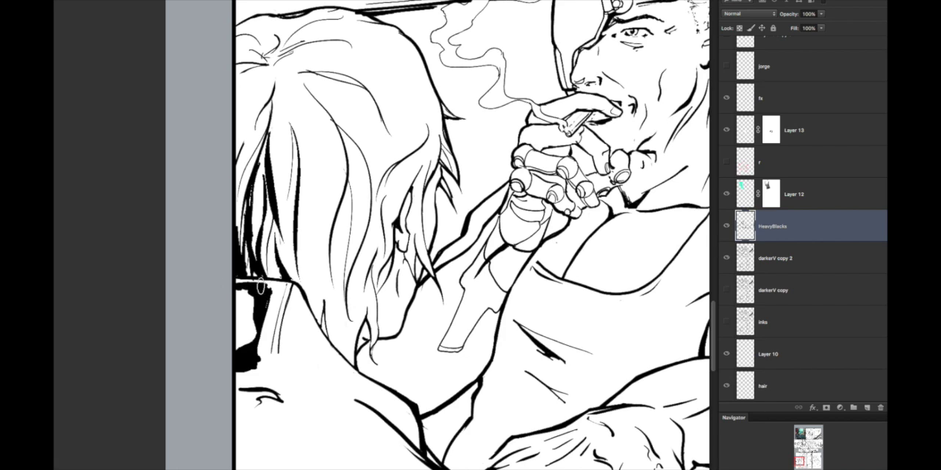
# Step: Ink a black stripe along the collar's seam beside the shadow shape, undoing and redrawing unsuitable strokes
pyautogui.scroll(-4, 333, 309)
pyautogui.scroll(5, 309, 325)
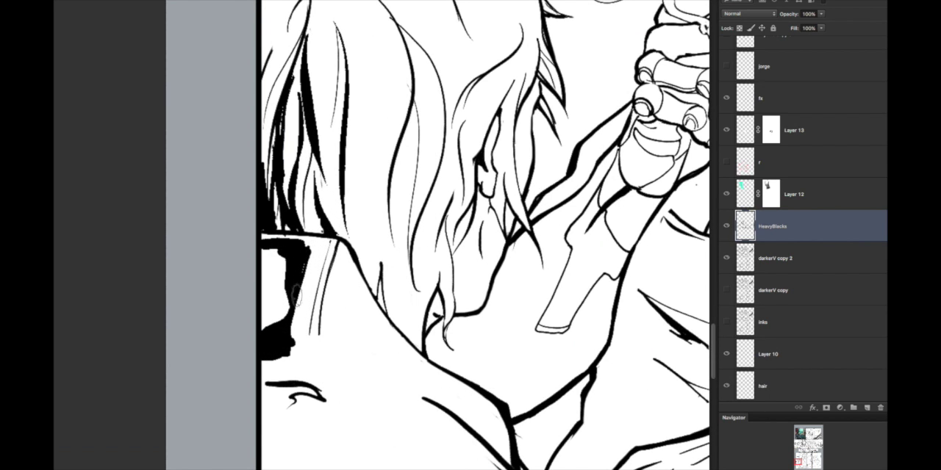
pyautogui.moveTo(318, 252); pyautogui.dragTo(299, 338)
pyautogui.hotkey('ctrl', 'z')
pyautogui.moveTo(318, 251); pyautogui.dragTo(304, 336)
pyautogui.moveTo(320, 252); pyautogui.dragTo(312, 337)
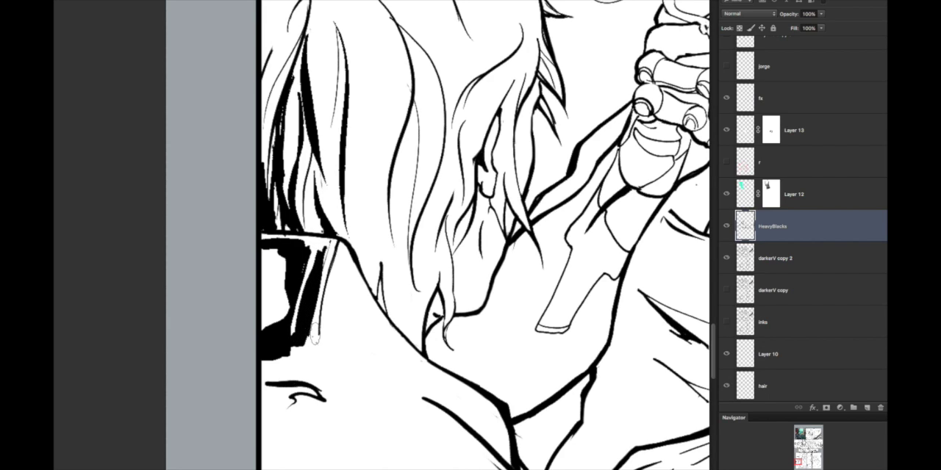
pyautogui.hotkey('ctrl', 'alt', 'z')
pyautogui.hotkey('ctrl', 'alt', 'z')
pyautogui.moveTo(322, 256)
pyautogui.mouseDown()
pyautogui.moveTo(303, 330)
pyautogui.moveTo(288, 343)
pyautogui.moveTo(324, 338)
pyautogui.moveTo(335, 265)
pyautogui.mouseUp()
pyautogui.moveTo(336, 265)
pyautogui.mouseDown()
pyautogui.moveTo(334, 354)
pyautogui.moveTo(344, 355)
pyautogui.mouseUp()
pyautogui.moveTo(332, 326); pyautogui.dragTo(345, 356)
pyautogui.moveTo(337, 263)
pyautogui.mouseDown()
pyautogui.moveTo(361, 382)
pyautogui.moveTo(324, 358)
pyautogui.mouseUp()
pyautogui.hotkey('ctrl', '0')
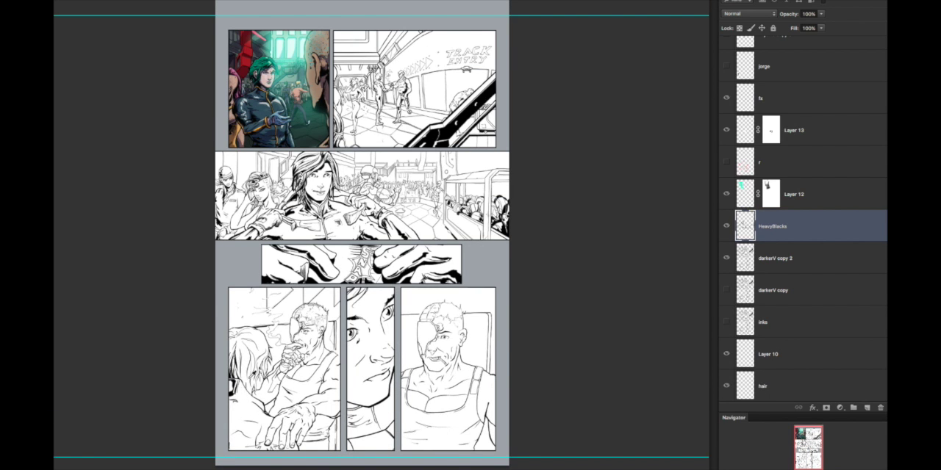
# Step: Ink a tapered black strand in the middle of the hair, undoing the long strokes tried beside it
pyautogui.scroll(5, 287, 385)
pyautogui.moveTo(88, 386); pyautogui.dragTo(233, 388)
pyautogui.scroll(3, 237, 407)
pyautogui.moveTo(207, 441)
pyautogui.mouseDown()
pyautogui.moveTo(218, 443)
pyautogui.moveTo(205, 445)
pyautogui.mouseUp()
pyautogui.moveTo(331, 400); pyautogui.dragTo(330, 400)
pyautogui.moveTo(327, 265); pyautogui.dragTo(340, 372)
pyautogui.moveTo(323, 242); pyautogui.dragTo(327, 421)
pyautogui.hotkey('ctrl', 'z')
pyautogui.moveTo(291, 294); pyautogui.dragTo(316, 450)
pyautogui.hotkey('ctrl', 'z')
# Step: Build up the black wedge in the middle hair strands down to the collar, undoing overlong strokes
pyautogui.moveTo(330, 362); pyautogui.dragTo(335, 324)
pyautogui.moveTo(287, 212)
pyautogui.mouseDown()
pyautogui.moveTo(311, 292)
pyautogui.moveTo(316, 424)
pyautogui.mouseUp()
pyautogui.hotkey('ctrl', 'z')
pyautogui.hotkey('ctrl', 'z')
pyautogui.moveTo(303, 273)
pyautogui.mouseDown()
pyautogui.moveTo(298, 422)
pyautogui.moveTo(298, 330)
pyautogui.moveTo(331, 468)
pyautogui.mouseUp()
pyautogui.hotkey('ctrl', 'z')
pyautogui.moveTo(291, 325); pyautogui.dragTo(303, 417)
pyautogui.moveTo(306, 385)
pyautogui.mouseDown()
pyautogui.moveTo(303, 413)
pyautogui.moveTo(294, 346)
pyautogui.moveTo(304, 389)
pyautogui.mouseUp()
pyautogui.moveTo(305, 428); pyautogui.dragTo(292, 401)
pyautogui.moveTo(283, 303)
pyautogui.mouseDown()
pyautogui.moveTo(289, 352)
pyautogui.moveTo(287, 239)
pyautogui.moveTo(285, 362)
pyautogui.moveTo(269, 273)
pyautogui.moveTo(286, 367)
pyautogui.mouseUp()
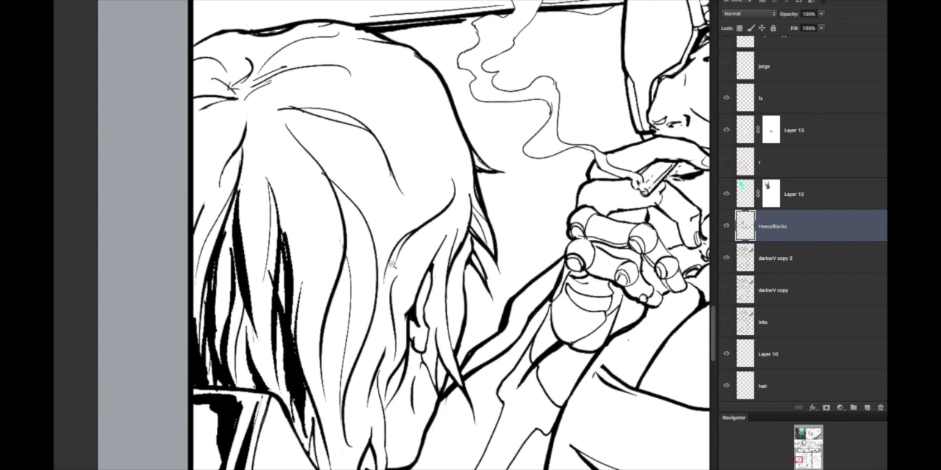
# Step: Trim the upper part of the middle black hair wedge back to a narrow tapered tip
pyautogui.moveTo(393, 262); pyautogui.dragTo(421, 260)
pyautogui.moveTo(369, 273); pyautogui.dragTo(401, 233)
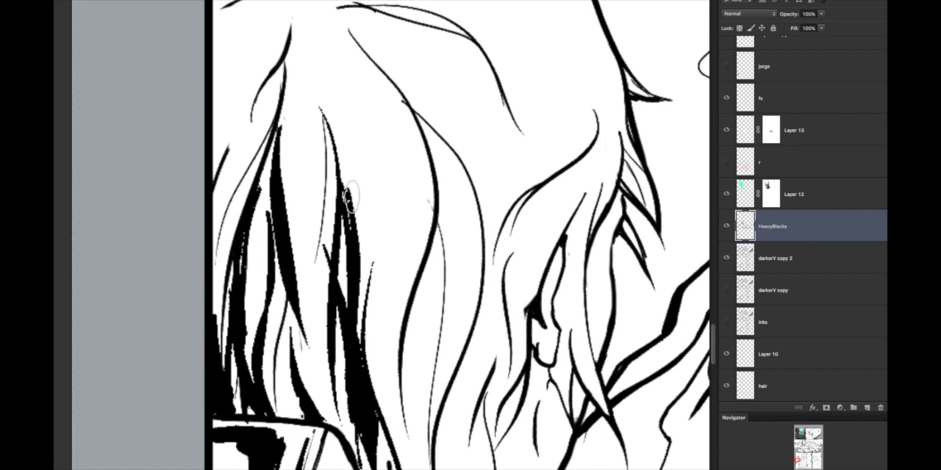
pyautogui.moveTo(352, 185); pyautogui.dragTo(345, 263)
pyautogui.moveTo(362, 232); pyautogui.dragTo(367, 340)
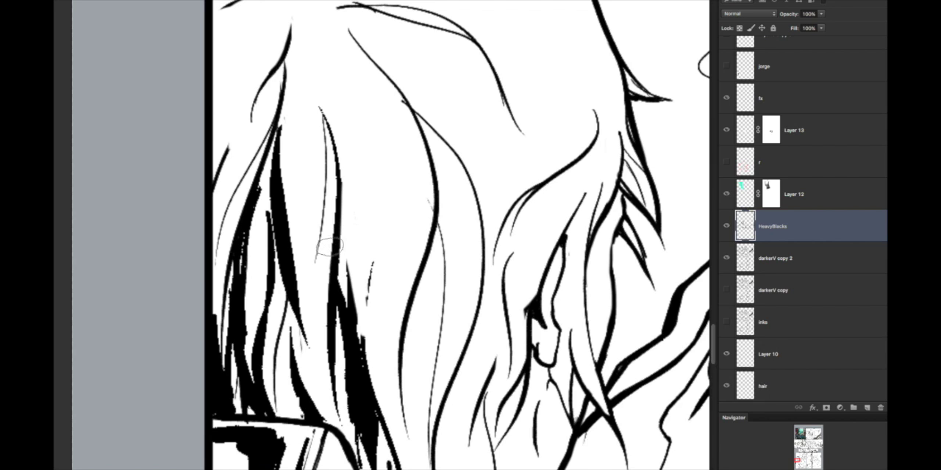
pyautogui.moveTo(351, 246); pyautogui.dragTo(360, 293)
pyautogui.moveTo(439, 274); pyautogui.dragTo(439, 345)
pyautogui.keyDown('alt'); pyautogui.click(481, 320); pyautogui.keyUp('alt')
pyautogui.keyDown('alt'); pyautogui.click(517, 270); pyautogui.keyUp('alt')
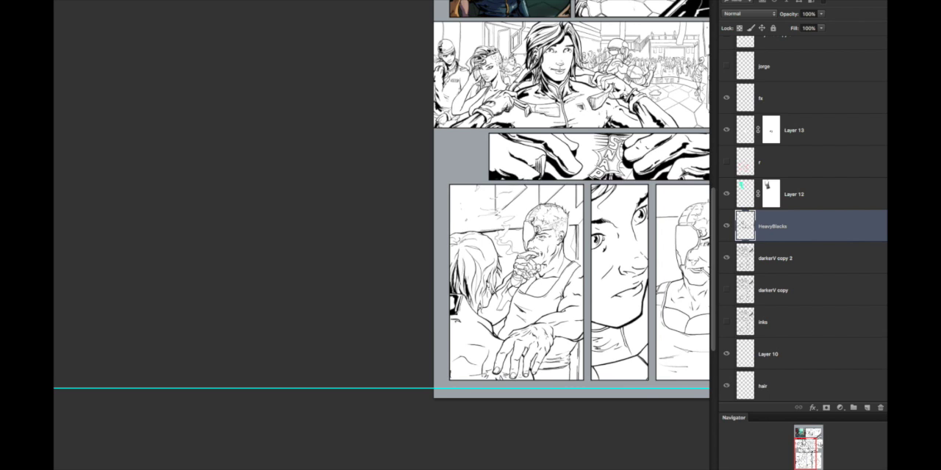
# Step: Ink a second tapered black wedge along the long hair strand toward the ear, redrawing it after undone attempts
pyautogui.keyDown('super'); pyautogui.click(477, 260); pyautogui.keyUp('super')
pyautogui.keyDown('super'); pyautogui.click(465, 342); pyautogui.keyUp('super')
pyautogui.moveTo(465, 352); pyautogui.dragTo(458, 260)
pyautogui.moveTo(459, 207); pyautogui.dragTo(451, 309)
pyautogui.press('super+z')
pyautogui.moveTo(460, 169); pyautogui.dragTo(438, 323)
pyautogui.press('super+z')
pyautogui.moveTo(462, 180); pyautogui.dragTo(436, 311)
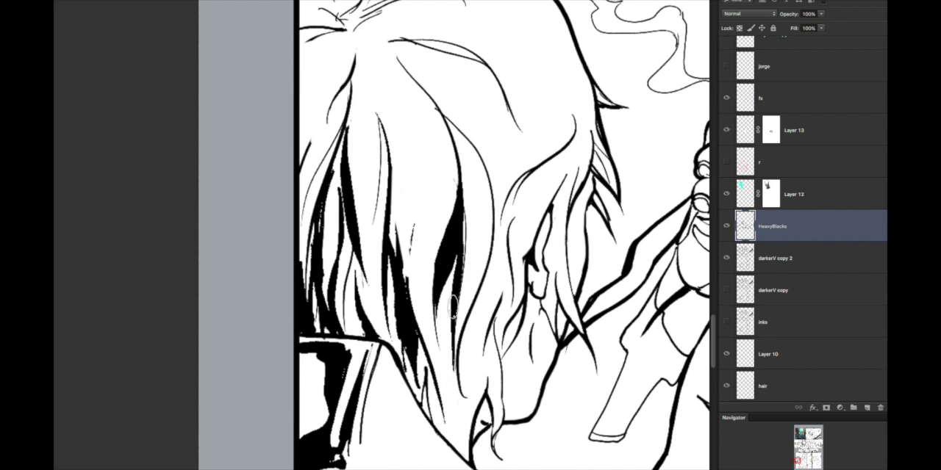
# Step: Ink thin tapered strokes into the hair tips where they meet the shoulder line
pyautogui.scroll(-5, 456, 294)
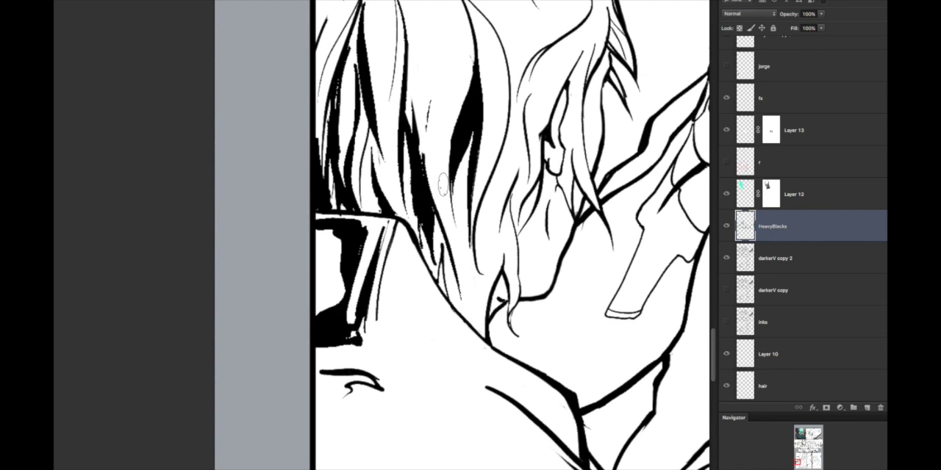
pyautogui.moveTo(467, 283); pyautogui.dragTo(488, 302)
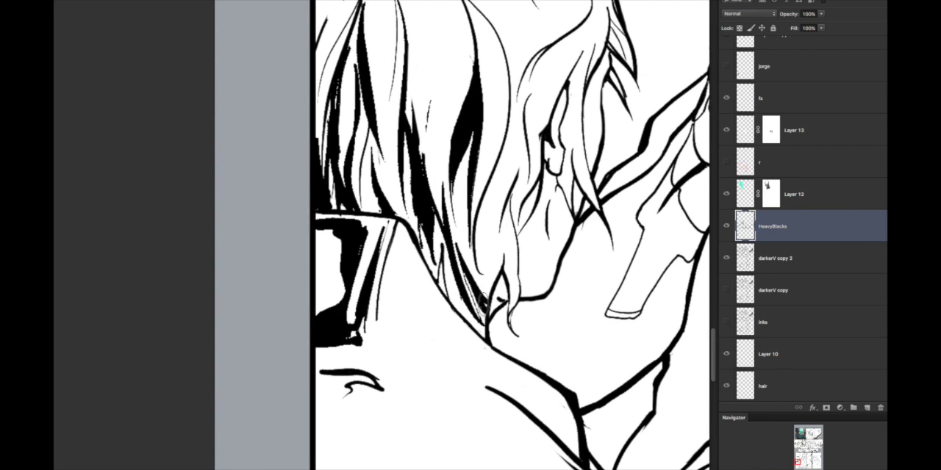
pyautogui.moveTo(445, 274)
pyautogui.mouseDown()
pyautogui.moveTo(466, 323)
pyautogui.moveTo(485, 334)
pyautogui.mouseUp()
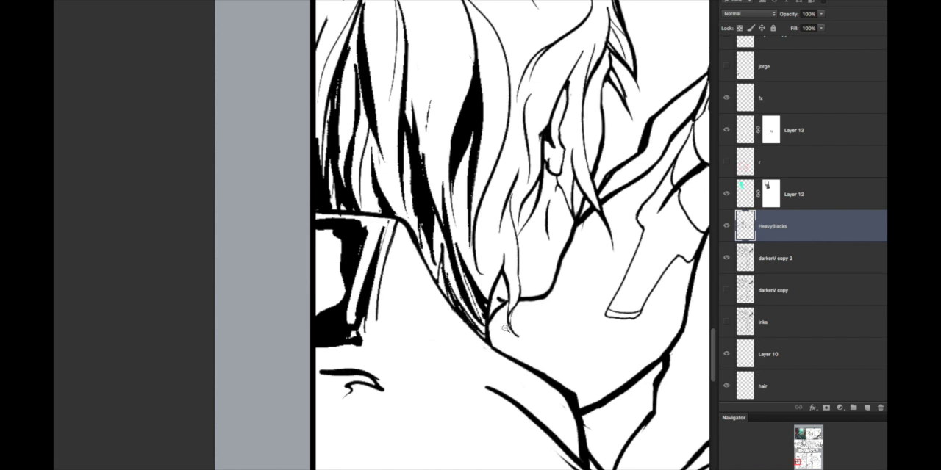
pyautogui.keyDown('alt'); pyautogui.click(534, 313); pyautogui.keyUp('alt')
pyautogui.keyDown('alt'); pyautogui.click(537, 319); pyautogui.keyUp('alt')
pyautogui.keyDown('super'); pyautogui.click(531, 308); pyautogui.keyUp('super')
pyautogui.moveTo(432, 288)
pyautogui.mouseDown()
pyautogui.moveTo(438, 353)
pyautogui.moveTo(439, 335)
pyautogui.moveTo(475, 397)
pyautogui.mouseUp()
pyautogui.keyDown('alt'); pyautogui.click(518, 308); pyautogui.keyUp('alt')
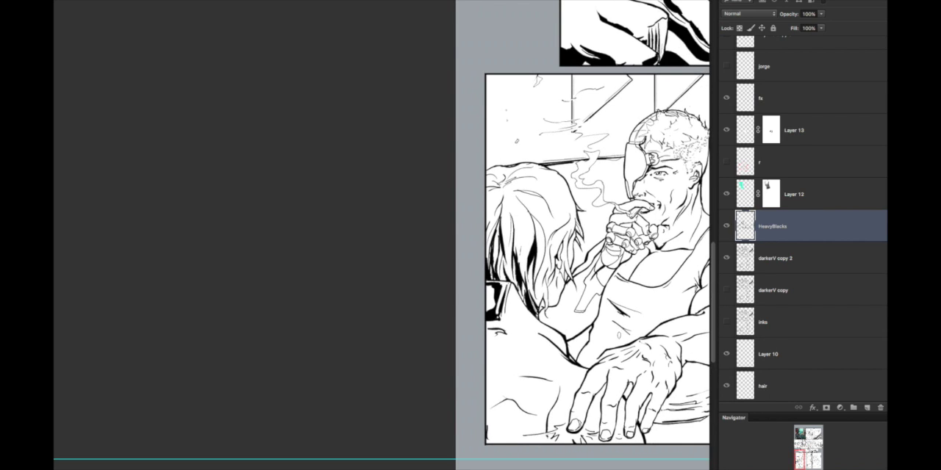
pyautogui.keyDown('super'); pyautogui.click(521, 299); pyautogui.keyUp('super')
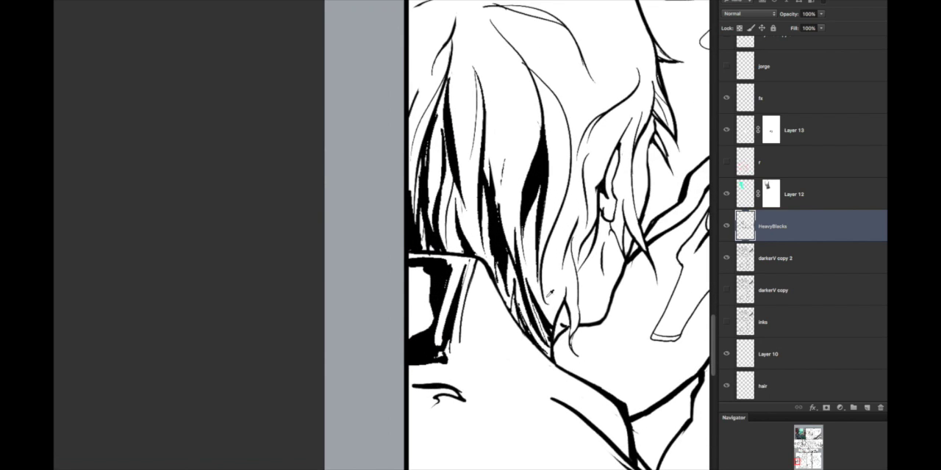
# Step: Rework the hair tips above the shoulder line into cleaner tapered black strands, undoing the last stray strokes
pyautogui.keyDown('super'); pyautogui.click(544, 316); pyautogui.keyUp('super')
pyautogui.moveTo(505, 271); pyautogui.dragTo(517, 343)
pyautogui.moveTo(518, 314)
pyautogui.mouseDown()
pyautogui.moveTo(509, 284)
pyautogui.moveTo(517, 337)
pyautogui.moveTo(508, 284)
pyautogui.moveTo(518, 317)
pyautogui.mouseUp()
pyautogui.moveTo(507, 275)
pyautogui.mouseDown()
pyautogui.moveTo(520, 341)
pyautogui.moveTo(538, 313)
pyautogui.moveTo(524, 279)
pyautogui.moveTo(545, 343)
pyautogui.mouseUp()
pyautogui.moveTo(535, 291)
pyautogui.mouseDown()
pyautogui.moveTo(544, 329)
pyautogui.moveTo(542, 320)
pyautogui.mouseUp()
pyautogui.moveTo(521, 265); pyautogui.dragTo(538, 316)
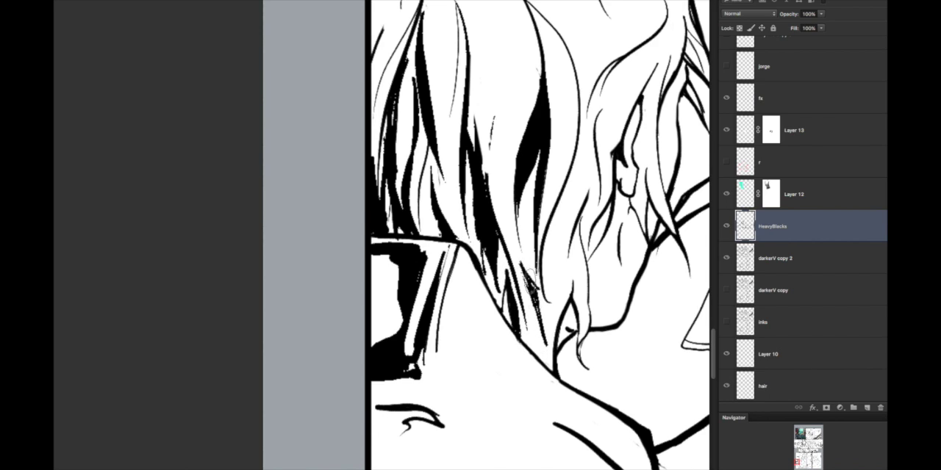
pyautogui.moveTo(520, 262); pyautogui.dragTo(543, 332)
pyautogui.moveTo(510, 219)
pyautogui.mouseDown()
pyautogui.moveTo(538, 307)
pyautogui.moveTo(535, 399)
pyautogui.moveTo(560, 345)
pyautogui.moveTo(557, 361)
pyautogui.mouseUp()
pyautogui.moveTo(545, 323); pyautogui.dragTo(562, 370)
pyautogui.hotkey('ctrl', 'z')
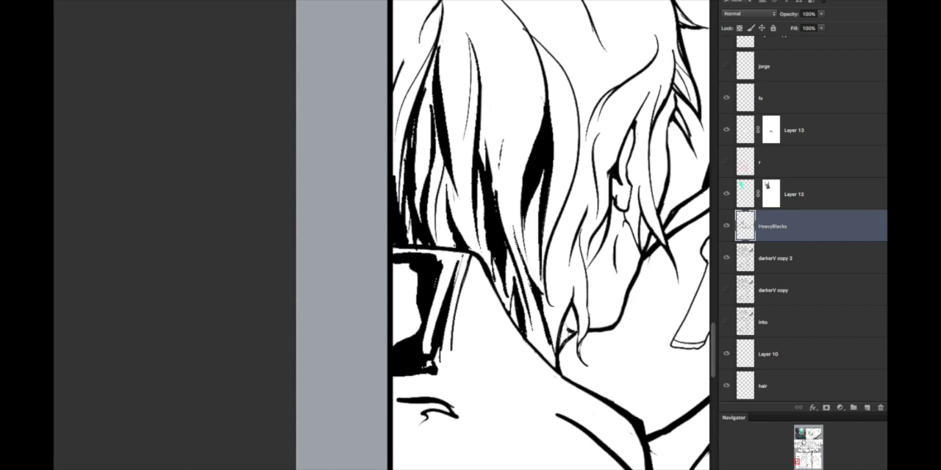
pyautogui.hotkey('ctrl', 'z')
# Step: Try short strokes beside the curl at the hair's lower tip and undo them
pyautogui.moveTo(560, 253); pyautogui.dragTo(581, 318)
pyautogui.hotkey('ctrl', 'z')
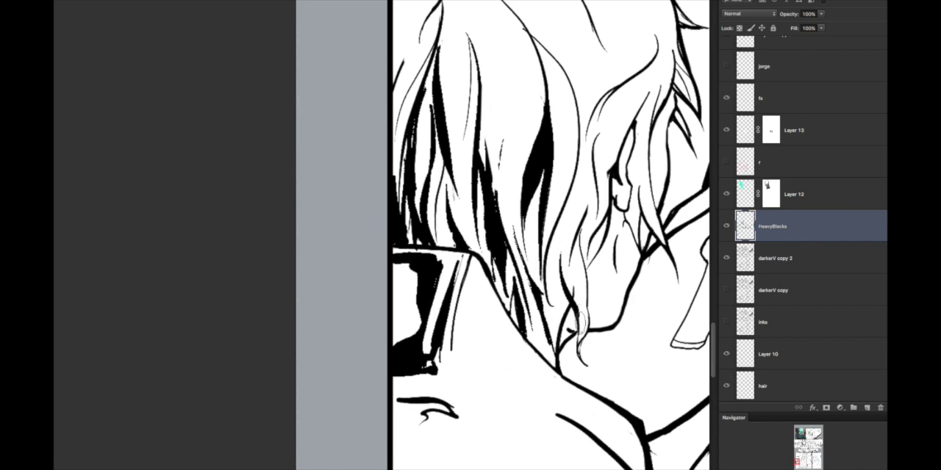
pyautogui.hotkey('ctrl', 'z')
pyautogui.moveTo(556, 253); pyautogui.dragTo(562, 315)
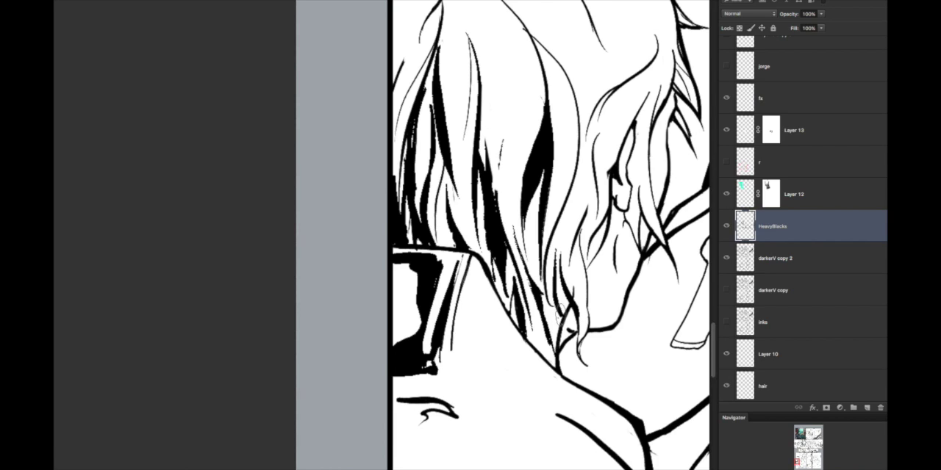
pyautogui.hotkey('ctrl', 'z')
# Step: Fill the neck shadow beneath the hair tips and along the jaw line with black
pyautogui.moveTo(554, 272)
pyautogui.mouseDown()
pyautogui.moveTo(563, 312)
pyautogui.moveTo(550, 312)
pyautogui.moveTo(562, 323)
pyautogui.moveTo(538, 307)
pyautogui.moveTo(559, 342)
pyautogui.mouseUp()
pyautogui.hotkey('ctrl', 'z')
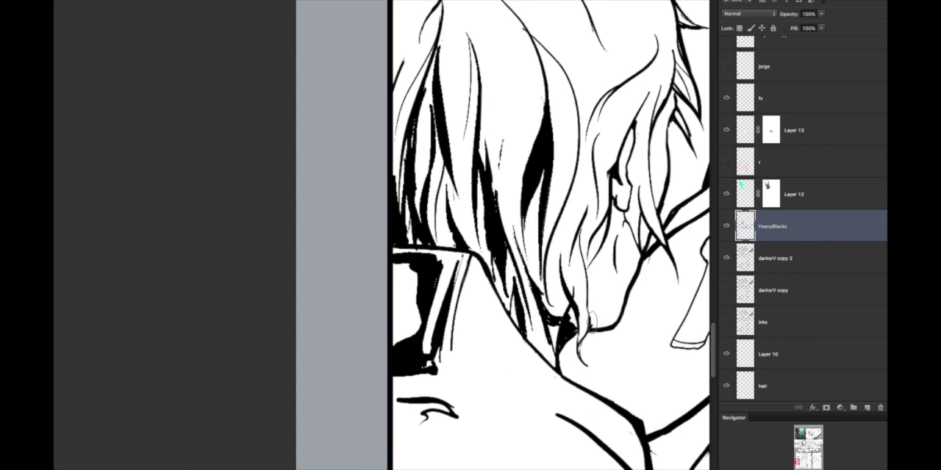
pyautogui.moveTo(591, 320); pyautogui.dragTo(607, 325)
pyautogui.scroll(-5, 572, 330)
pyautogui.scroll(5, 661, 327)
# Step: Rework the jacket collar's blacks into a pooled lower shadow, fine fold lines and a solid strip beside the seam
pyautogui.moveTo(283, 140)
pyautogui.mouseDown()
pyautogui.moveTo(237, 338)
pyautogui.moveTo(300, 341)
pyautogui.mouseUp()
pyautogui.moveTo(352, 141); pyautogui.dragTo(296, 366)
pyautogui.moveTo(299, 362); pyautogui.dragTo(308, 397)
pyautogui.scroll(-5, 441, 295)
pyautogui.scroll(5, 429, 302)
pyautogui.moveTo(386, 237); pyautogui.dragTo(391, 376)
pyautogui.moveTo(381, 217); pyautogui.dragTo(387, 369)
# Step: Ink a heavy black shadow along the jacket's shoulder below the neck, undoing the stray strokes
pyautogui.scroll(-5, 389, 366)
pyautogui.scroll(5, 485, 330)
pyautogui.moveTo(475, 316)
pyautogui.mouseDown()
pyautogui.moveTo(507, 336)
pyautogui.moveTo(552, 339)
pyautogui.mouseUp()
pyautogui.hotkey('ctrl', 'z')
pyautogui.moveTo(471, 236); pyautogui.dragTo(482, 312)
pyautogui.scroll(-5, 492, 294)
pyautogui.scroll(4, 520, 253)
pyautogui.scroll(-5, 523, 276)
pyautogui.scroll(5, 470, 258)
pyautogui.moveTo(519, 252)
pyautogui.mouseDown()
pyautogui.moveTo(518, 295)
pyautogui.moveTo(505, 281)
pyautogui.mouseUp()
pyautogui.hotkey('ctrl', 'z')
pyautogui.hotkey('ctrl', 'z')
pyautogui.scroll(-5, 515, 259)
pyautogui.scroll(5, 507, 279)
pyautogui.scroll(-4, 493, 317)
pyautogui.scroll(5, 492, 317)
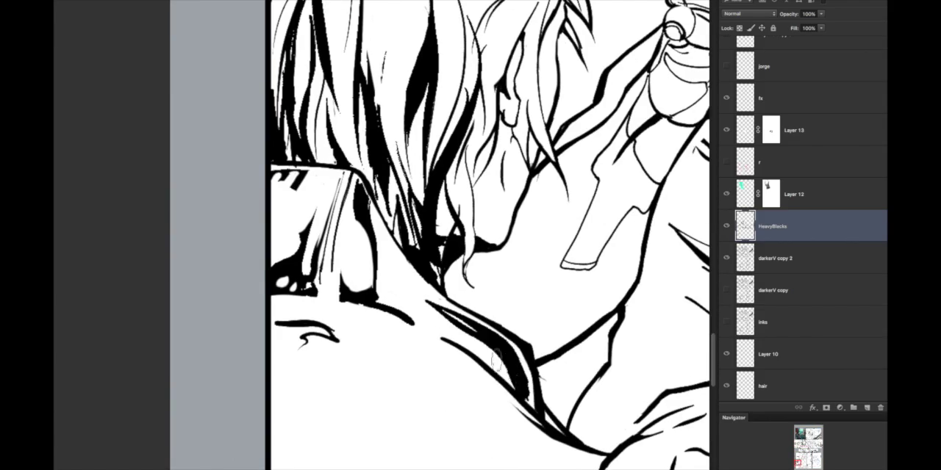
# Step: Examine the inked hair, collar and shoulder against the rest of the page
pyautogui.scroll(-6, 504, 378)
pyautogui.scroll(5, 589, 390)
pyautogui.scroll(-5, 529, 353)
pyautogui.scroll(5, 529, 242)
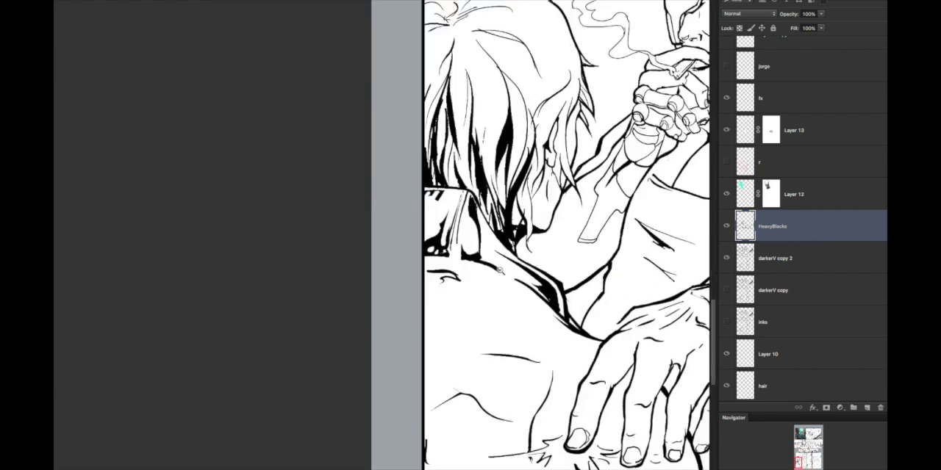
pyautogui.moveTo(404, 330); pyautogui.dragTo(243, 252)
pyautogui.moveTo(324, 247)
pyautogui.mouseDown()
pyautogui.moveTo(424, 355)
pyautogui.moveTo(400, 237)
pyautogui.mouseUp()
pyautogui.moveTo(400, 194); pyautogui.dragTo(413, 345)
pyautogui.scroll(-5, 492, 323)
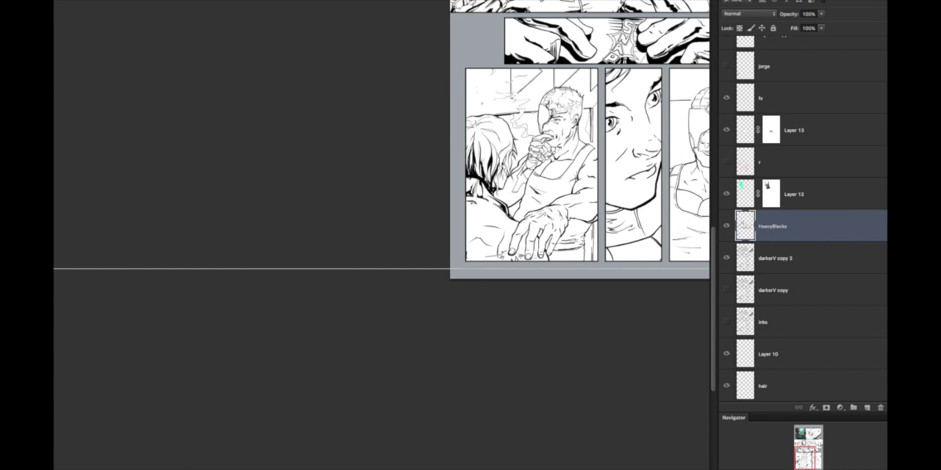
# Step: Ink heavy black shadows along the sides of the fingers of the smoking man's resting hand
pyautogui.scroll(5, 517, 289)
pyautogui.scroll(-6, 516, 290)
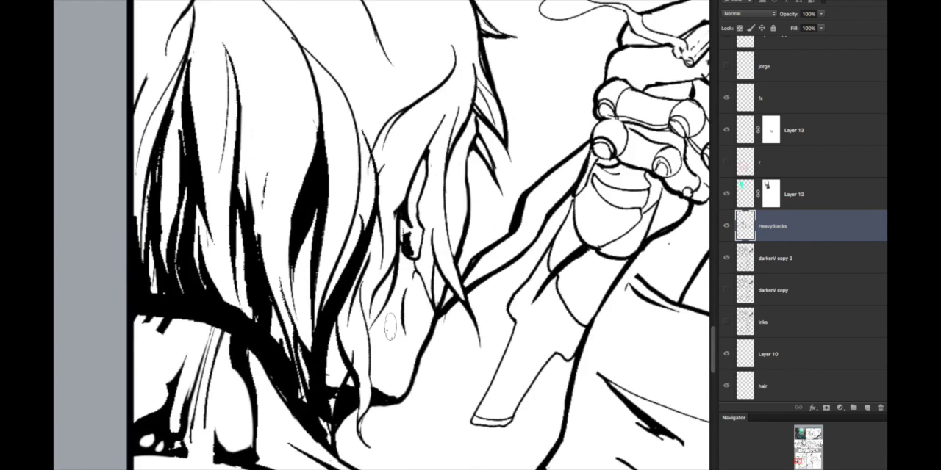
pyautogui.scroll(2, 517, 174)
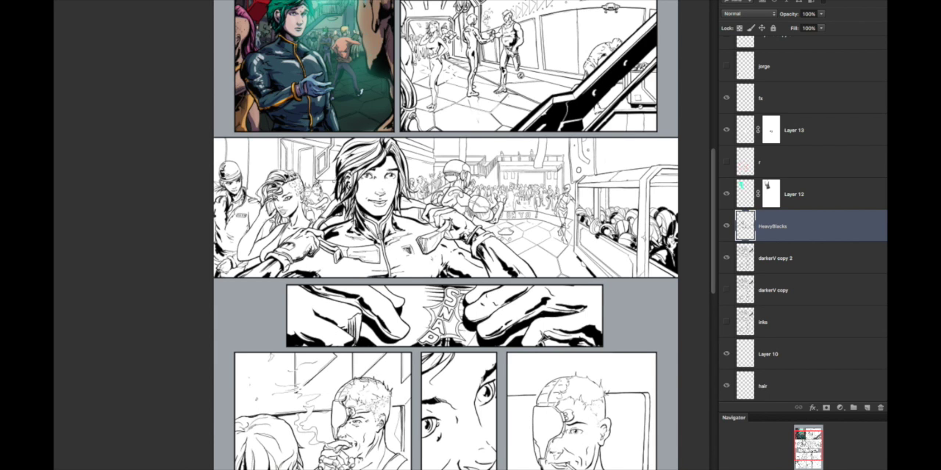
pyautogui.scroll(8, 517, 235)
pyautogui.moveTo(445, 209)
pyautogui.mouseDown()
pyautogui.moveTo(350, 399)
pyautogui.moveTo(299, 413)
pyautogui.mouseUp()
pyautogui.moveTo(425, 355)
pyautogui.mouseDown()
pyautogui.moveTo(457, 353)
pyautogui.moveTo(499, 199)
pyautogui.moveTo(475, 335)
pyautogui.moveTo(420, 358)
pyautogui.mouseUp()
pyautogui.hotkey('ctrl', 'z')
pyautogui.scroll(-5, 575, 263)
pyautogui.scroll(4, 564, 224)
pyautogui.moveTo(586, 332)
pyautogui.mouseDown()
pyautogui.moveTo(579, 362)
pyautogui.moveTo(552, 382)
pyautogui.mouseUp()
# Step: Feather the shadow between the first two fingers with short horizontal hatching strokes
pyautogui.scroll(2, 573, 294)
pyautogui.moveTo(592, 235); pyautogui.dragTo(609, 234)
pyautogui.moveTo(588, 242); pyautogui.dragTo(606, 240)
pyautogui.moveTo(582, 250)
pyautogui.mouseDown()
pyautogui.moveTo(603, 247)
pyautogui.moveTo(595, 258)
pyautogui.mouseUp()
pyautogui.moveTo(569, 269); pyautogui.dragTo(585, 268)
pyautogui.moveTo(560, 277); pyautogui.dragTo(575, 277)
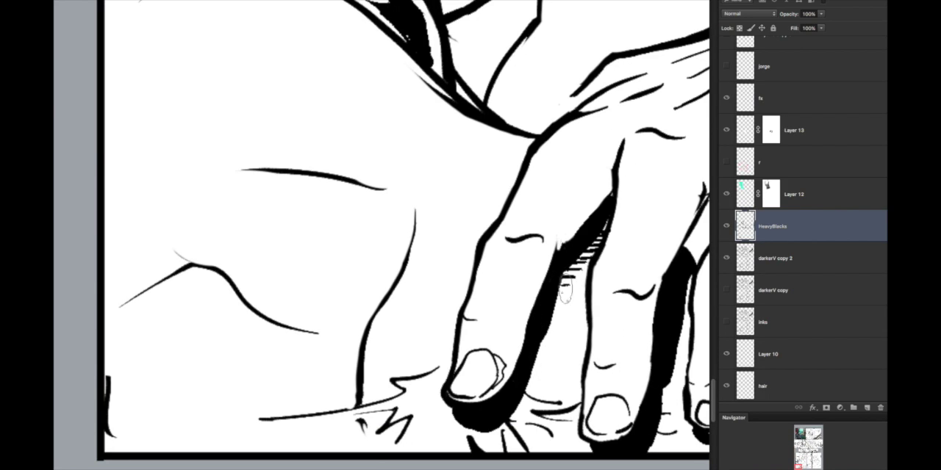
# Step: Ink the black cast shadow under the first fingertip with tapered wedges radiating toward the panel border
pyautogui.scroll(-8, 559, 286)
pyautogui.scroll(3, 558, 286)
pyautogui.scroll(8, 323, 463)
pyautogui.moveTo(291, 298); pyautogui.dragTo(382, 352)
pyautogui.moveTo(294, 309); pyautogui.dragTo(329, 347)
pyautogui.scroll(-5, 433, 286)
pyautogui.scroll(5, 390, 302)
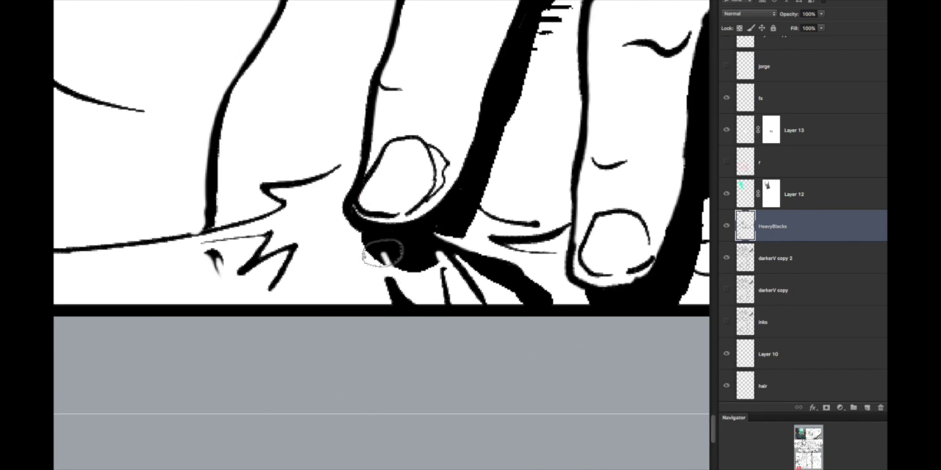
pyautogui.scroll(-3, 441, 301)
pyautogui.scroll(1, 473, 309)
pyautogui.scroll(-3, 514, 312)
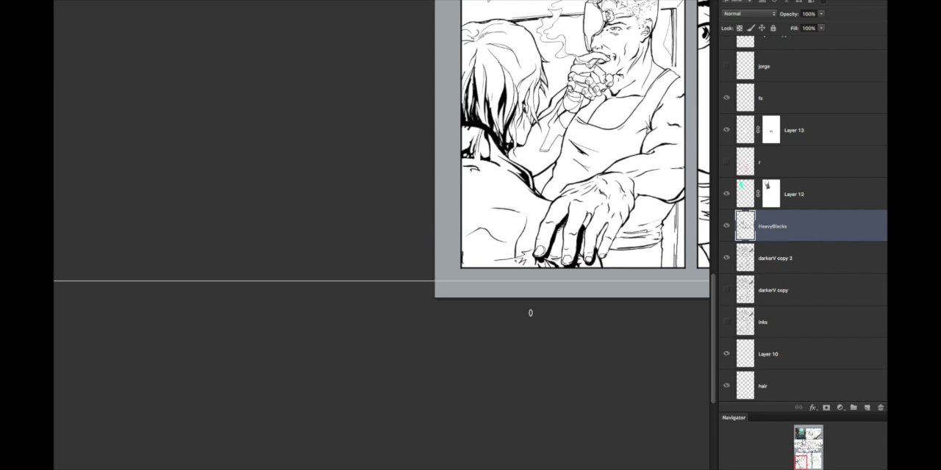
# Step: Ink black strokes down the smoking man's mechanical forearm, undoing the last few
pyautogui.scroll(-5, 531, 313)
pyautogui.scroll(10, 338, 278)
pyautogui.moveTo(359, 228); pyautogui.dragTo(340, 275)
pyautogui.moveTo(328, 282); pyautogui.dragTo(315, 305)
pyautogui.moveTo(276, 378); pyautogui.dragTo(225, 421)
pyautogui.moveTo(319, 310)
pyautogui.mouseDown()
pyautogui.moveTo(281, 371)
pyautogui.moveTo(312, 318)
pyautogui.mouseUp()
pyautogui.moveTo(240, 400); pyautogui.dragTo(219, 420)
pyautogui.scroll(-3, 400, 378)
pyautogui.hotkey('ctrl', 'alt', 'z')
pyautogui.hotkey('ctrl', 'alt', 'z')
pyautogui.hotkey('ctrl', 'alt', 'z')
pyautogui.hotkey('ctrl', 'alt', 'z')
# Step: Fill the mechanical forearm's narrow strut and lower plate with black reflection shapes
pyautogui.scroll(-2, 404, 358)
pyautogui.scroll(6, 346, 316)
pyautogui.moveTo(381, 318); pyautogui.dragTo(359, 324)
pyautogui.moveTo(287, 415)
pyautogui.mouseDown()
pyautogui.moveTo(359, 327)
pyautogui.moveTo(310, 415)
pyautogui.mouseUp()
pyautogui.hotkey('ctrl', 'z')
pyautogui.moveTo(360, 338); pyautogui.dragTo(304, 416)
pyautogui.moveTo(327, 363); pyautogui.dragTo(282, 419)
pyautogui.scroll(2, 367, 324)
pyautogui.moveTo(336, 334); pyautogui.dragTo(346, 343)
pyautogui.scroll(-4, 344, 340)
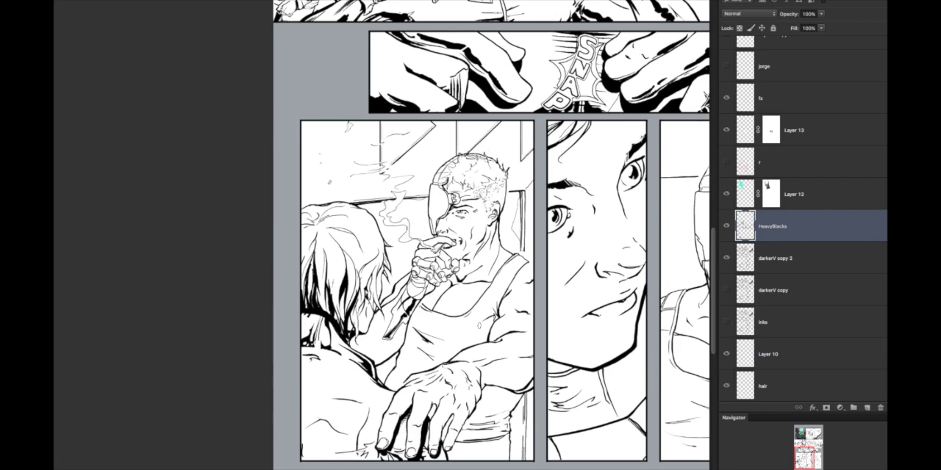
# Step: Try long black strokes down the middle of the foreground figure's hair, undoing them
pyautogui.scroll(5, 351, 297)
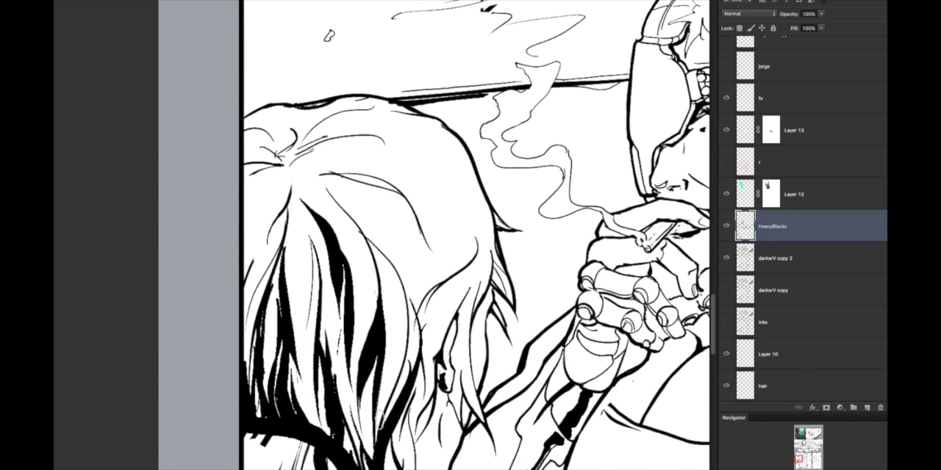
pyautogui.scroll(-1, 355, 302)
pyautogui.hotkey('ctrl', 'z')
pyautogui.scroll(2, 352, 308)
pyautogui.moveTo(346, 244); pyautogui.dragTo(394, 434)
pyautogui.scroll(-5, 390, 346)
pyautogui.scroll(5, 422, 363)
pyautogui.hotkey('ctrl', 'z')
pyautogui.moveTo(397, 237); pyautogui.dragTo(426, 393)
pyautogui.hotkey('ctrl', 'z')
pyautogui.scroll(-2, 427, 382)
# Step: Ink tapered black strands through the lower locks of the foreground figure's hair
pyautogui.moveTo(435, 327); pyautogui.dragTo(445, 376)
pyautogui.moveTo(437, 291); pyautogui.dragTo(482, 262)
pyautogui.scroll(-2, 566, 349)
pyautogui.scroll(4, 488, 315)
pyautogui.moveTo(474, 335); pyautogui.dragTo(441, 456)
pyautogui.scroll(-4, 480, 381)
pyautogui.scroll(5, 466, 393)
# Step: Try further black strokes across the hair locks, undoing them
pyautogui.moveTo(481, 378)
pyautogui.mouseDown()
pyautogui.moveTo(453, 424)
pyautogui.moveTo(461, 459)
pyautogui.moveTo(458, 413)
pyautogui.moveTo(593, 287)
pyautogui.moveTo(578, 382)
pyautogui.mouseUp()
pyautogui.hotkey('ctrl', 'z')
pyautogui.hotkey('ctrl', 'z')
pyautogui.scroll(-4, 597, 321)
pyautogui.scroll(2, 597, 320)
pyautogui.moveTo(596, 367)
pyautogui.mouseDown()
pyautogui.moveTo(489, 226)
pyautogui.moveTo(456, 375)
pyautogui.mouseUp()
pyautogui.moveTo(463, 260); pyautogui.dragTo(437, 307)
pyautogui.hotkey('ctrl', 'z')
pyautogui.hotkey('ctrl', 'z')
# Step: Add fine black strands along the hair's lower edge and feather the shadow under the jaw with hatching
pyautogui.moveTo(448, 367); pyautogui.dragTo(456, 273)
pyautogui.scroll(-3, 455, 294)
pyautogui.moveTo(514, 331)
pyautogui.mouseDown()
pyautogui.moveTo(261, 197)
pyautogui.moveTo(244, 246)
pyautogui.mouseUp()
pyautogui.scroll(-2, 441, 294)
pyautogui.scroll(5, 378, 334)
pyautogui.moveTo(311, 294); pyautogui.dragTo(311, 332)
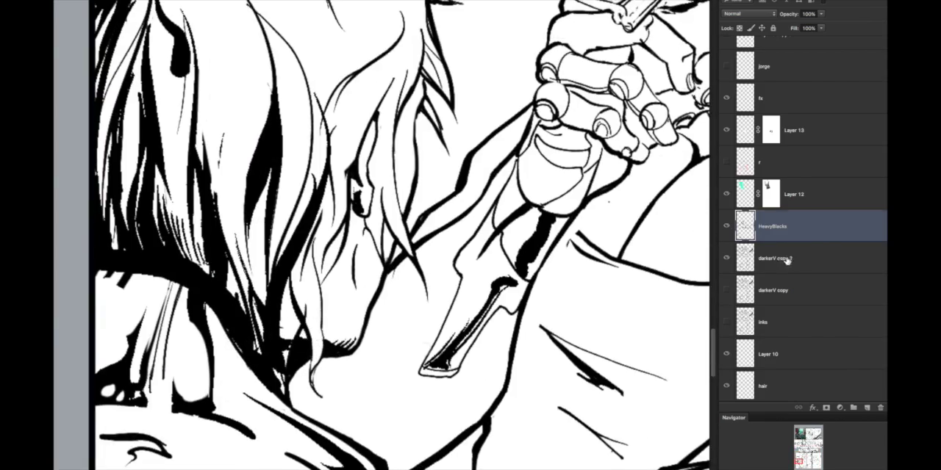
# Step: Rework the loose lock over the jaw into a tapered black-edged strand, using the darkerV copy 2 and HeavyBlacks layers
pyautogui.click(784, 261)
pyautogui.scroll(-4, 441, 330)
pyautogui.scroll(3, 409, 360)
pyautogui.hotkey('alt', ']')
pyautogui.scroll(4, 654, 275)
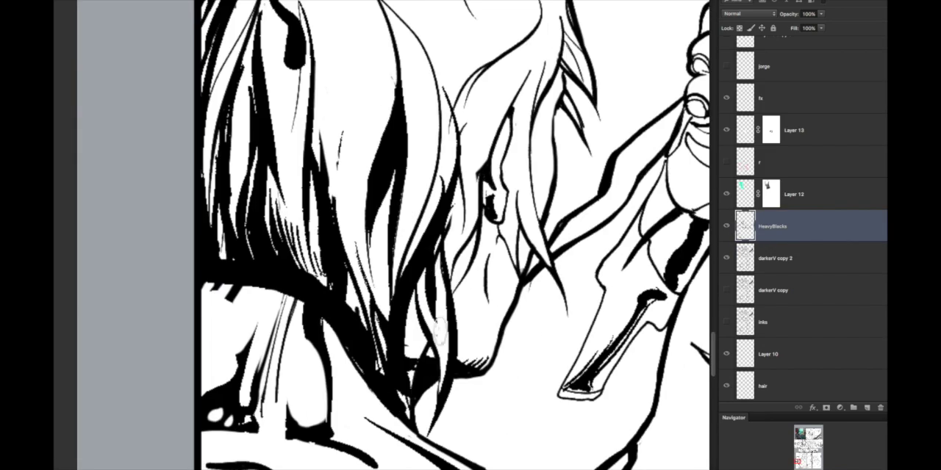
pyautogui.scroll(-2, 494, 301)
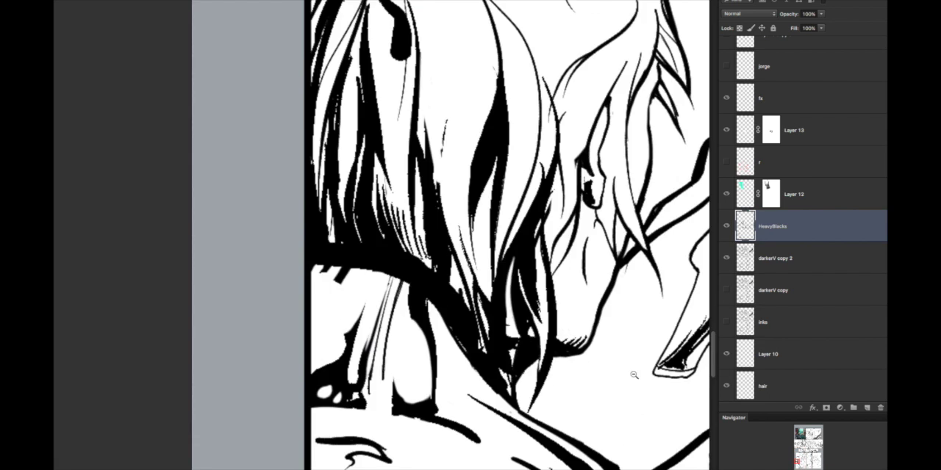
pyautogui.click(795, 260)
pyautogui.click(794, 230)
# Step: Ink tapered black strands across the top of the hair and a dark mass beside the crown
pyautogui.scroll(-6, 566, 340)
pyautogui.scroll(6, 586, 281)
pyautogui.moveTo(498, 286); pyautogui.dragTo(439, 254)
pyautogui.moveTo(467, 210)
pyautogui.mouseDown()
pyautogui.moveTo(419, 164)
pyautogui.moveTo(380, 179)
pyautogui.mouseUp()
pyautogui.scroll(-6, 444, 207)
pyautogui.scroll(4, 441, 208)
# Step: Try black accents on the side of the hair and the lock above the ear, undoing them
pyautogui.moveTo(432, 240); pyautogui.dragTo(452, 244)
pyautogui.scroll(3, 449, 245)
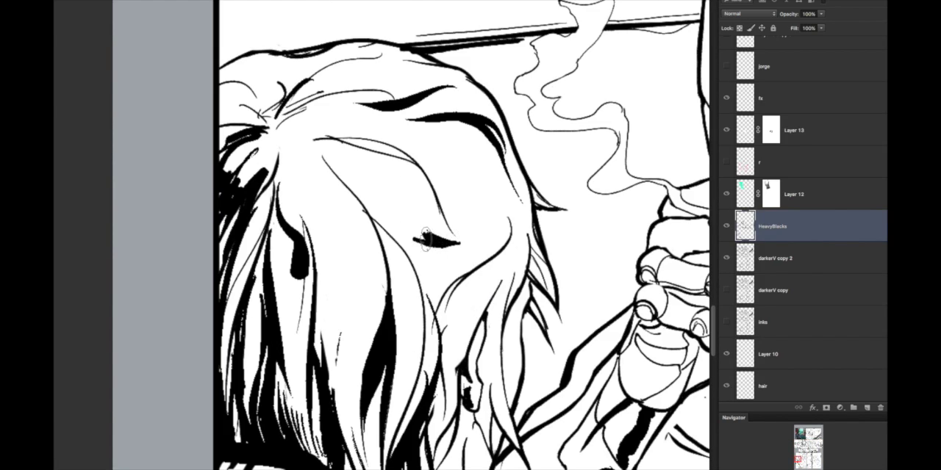
pyautogui.scroll(3, 430, 244)
pyautogui.moveTo(540, 294); pyautogui.dragTo(606, 308)
pyautogui.scroll(-4, 496, 322)
pyautogui.moveTo(471, 253)
pyautogui.mouseDown()
pyautogui.moveTo(587, 330)
pyautogui.moveTo(498, 363)
pyautogui.mouseUp()
pyautogui.press('super+alt+z')
pyautogui.press('super+alt+z')
pyautogui.scroll(2, 566, 327)
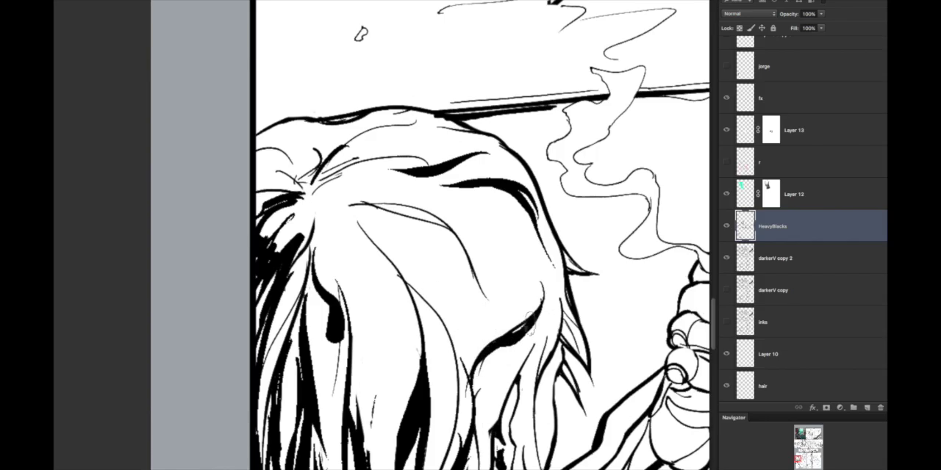
pyautogui.scroll(-5, 512, 333)
pyautogui.scroll(4, 252, 265)
pyautogui.press('super+z')
# Step: Add black strokes to the hair mass below the crown beside the panel border
pyautogui.moveTo(286, 263); pyautogui.dragTo(254, 323)
pyautogui.scroll(-2, 403, 315)
pyautogui.scroll(2, 347, 318)
pyautogui.scroll(-5, 536, 321)
pyautogui.scroll(4, 514, 331)
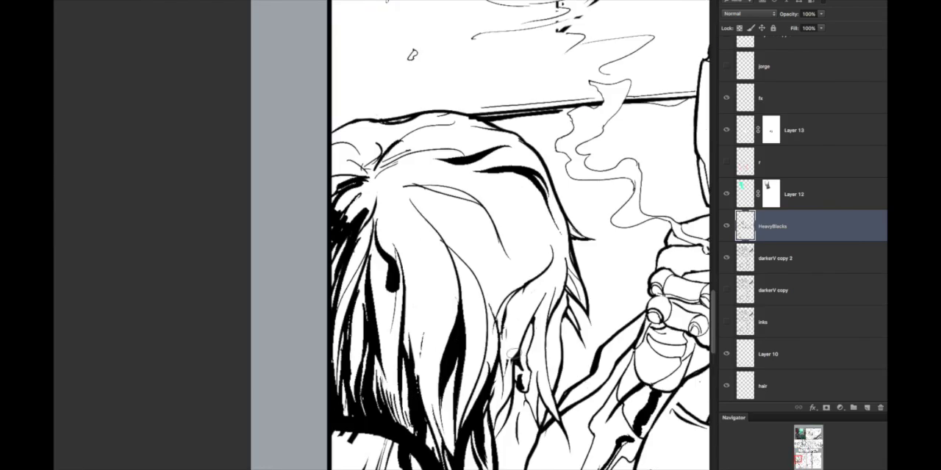
pyautogui.scroll(2, 441, 288)
pyautogui.scroll(-3, 586, 381)
pyautogui.scroll(3, 514, 352)
pyautogui.scroll(-3, 456, 338)
pyautogui.scroll(2, 441, 332)
# Step: Thicken the locks around the ear with tapered black strokes on HeavyBlacks after switching briefly to darkerV copy 2
pyautogui.click(819, 258)
pyautogui.scroll(-1, 558, 294)
pyautogui.click(820, 229)
pyautogui.scroll(-5, 529, 340)
pyautogui.scroll(2, 492, 343)
pyautogui.scroll(4, 632, 396)
pyautogui.moveTo(421, 332); pyautogui.dragTo(364, 404)
pyautogui.moveTo(444, 307); pyautogui.dragTo(424, 329)
pyautogui.scroll(1, 478, 221)
pyautogui.moveTo(428, 241)
pyautogui.mouseDown()
pyautogui.moveTo(450, 258)
pyautogui.moveTo(435, 228)
pyautogui.mouseUp()
# Step: Ink black reflections on the mechanical hand's ball-shaped knuckle joints, undoing the stray strokes
pyautogui.scroll(1, 514, 269)
pyautogui.scroll(-2, 517, 221)
pyautogui.scroll(2, 508, 251)
pyautogui.moveTo(534, 234); pyautogui.dragTo(520, 279)
pyautogui.scroll(-1, 468, 280)
pyautogui.moveTo(379, 258)
pyautogui.mouseDown()
pyautogui.moveTo(345, 272)
pyautogui.moveTo(376, 278)
pyautogui.mouseUp()
pyautogui.moveTo(316, 289)
pyautogui.mouseDown()
pyautogui.moveTo(391, 309)
pyautogui.moveTo(435, 308)
pyautogui.mouseUp()
pyautogui.scroll(-3, 354, 323)
pyautogui.scroll(2, 470, 294)
pyautogui.scroll(-2, 434, 316)
pyautogui.press('super+alt+z')
pyautogui.press('super+alt+z')
# Step: Fill the gap beneath the mechanical knuckles with a solid black shadow
pyautogui.scroll(3, 441, 294)
pyautogui.moveTo(397, 239); pyautogui.dragTo(442, 264)
pyautogui.moveTo(465, 259); pyautogui.dragTo(452, 297)
pyautogui.scroll(-2, 446, 312)
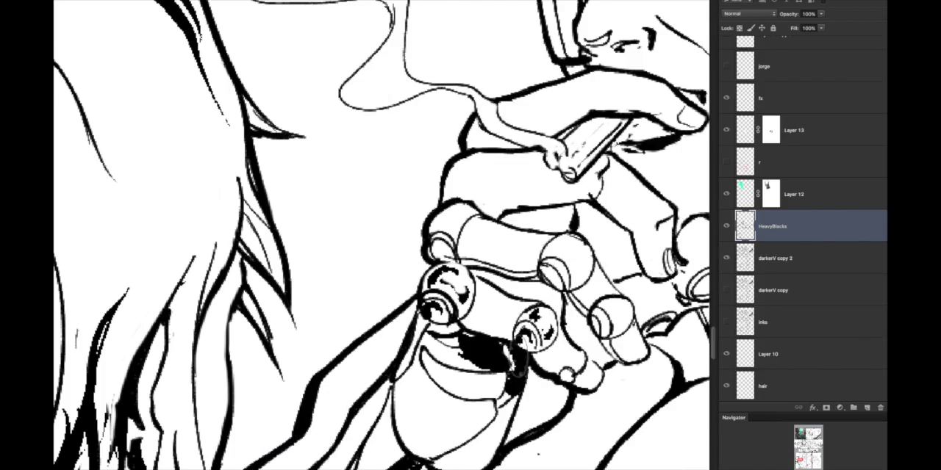
# Step: Ink black reflections down the mechanical forearm's rounded wrist section and lay a broad black stroke below its lower plate
pyautogui.scroll(2, 505, 334)
pyautogui.scroll(-2, 488, 330)
pyautogui.scroll(2, 487, 330)
pyautogui.scroll(-1, 559, 368)
pyautogui.scroll(1, 624, 420)
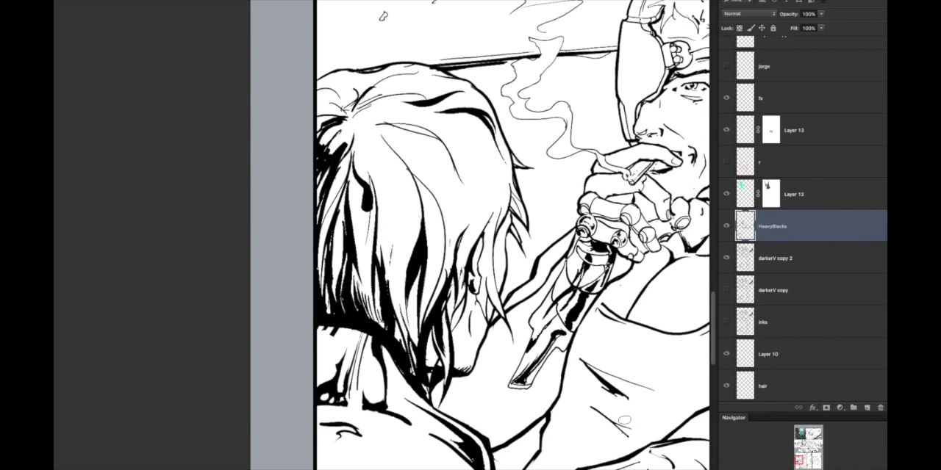
pyautogui.scroll(5, 531, 440)
pyautogui.moveTo(544, 354); pyautogui.dragTo(486, 386)
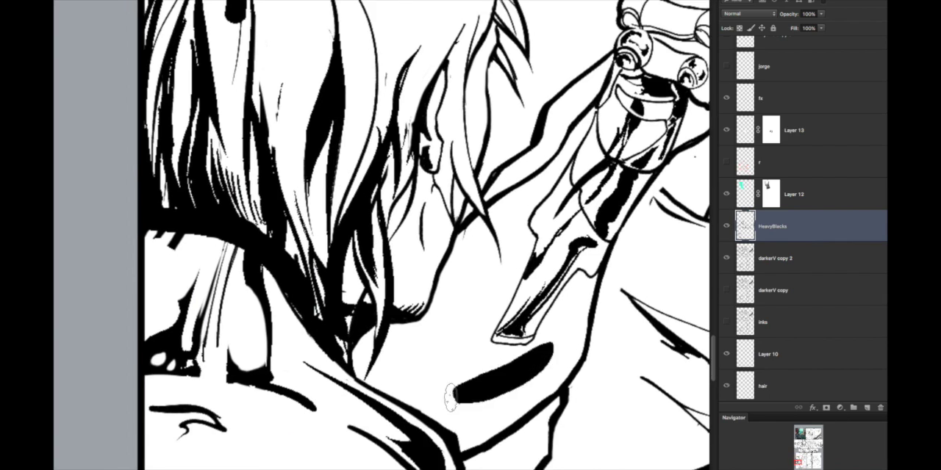
# Step: Ink black reflections on the mechanical hand's upper ball knuckle and the joint of its neighbouring finger
pyautogui.scroll(-5, 469, 432)
pyautogui.scroll(8, 298, 263)
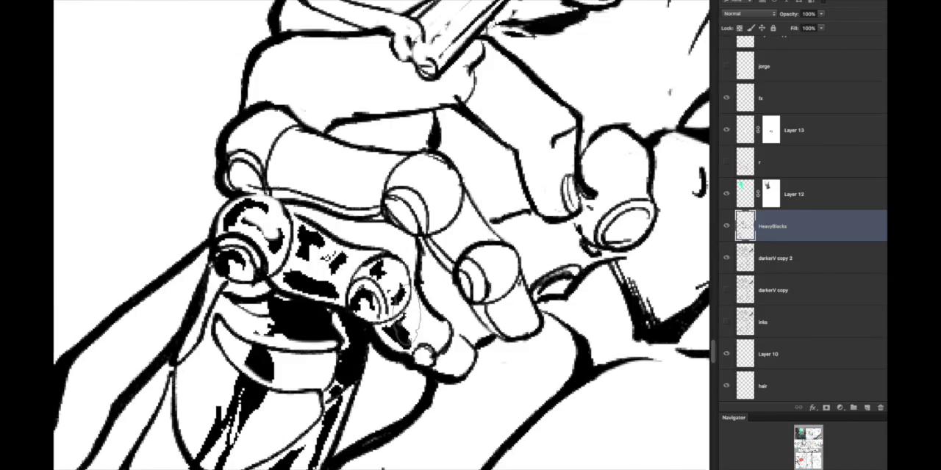
pyautogui.scroll(4, 573, 165)
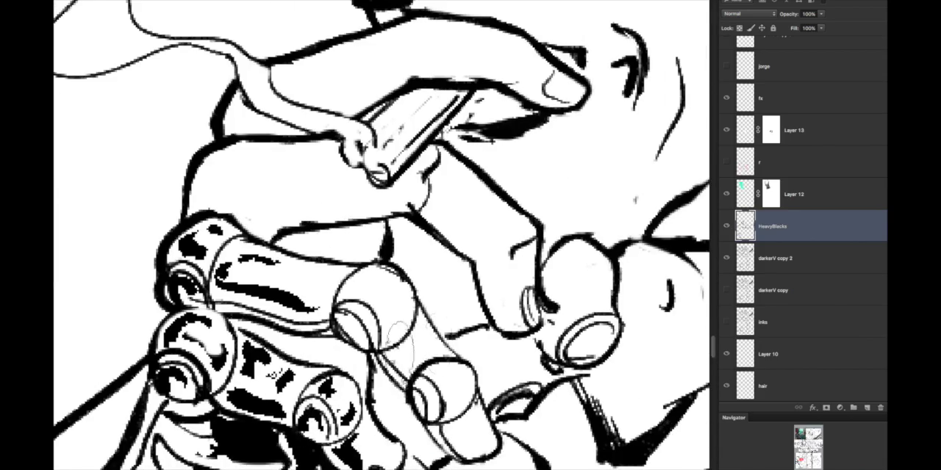
pyautogui.moveTo(395, 348); pyautogui.dragTo(411, 371)
pyautogui.scroll(-10, 411, 349)
pyautogui.scroll(10, 460, 345)
pyautogui.moveTo(415, 323)
pyautogui.mouseDown()
pyautogui.moveTo(362, 309)
pyautogui.moveTo(619, 331)
pyautogui.moveTo(276, 303)
pyautogui.mouseUp()
# Step: Ink long black reflections along the upper mechanical finger segment and fill the shadow gap between the fingers
pyautogui.scroll(-5, 528, 371)
pyautogui.scroll(-5, 451, 397)
pyautogui.scroll(5, 388, 357)
pyautogui.moveTo(354, 447); pyautogui.dragTo(397, 388)
pyautogui.scroll(3, 396, 385)
pyautogui.scroll(-3, 321, 382)
pyautogui.scroll(1, 388, 316)
pyautogui.moveTo(445, 110); pyautogui.dragTo(382, 214)
pyautogui.scroll(-5, 382, 213)
pyautogui.scroll(6, 441, 192)
pyautogui.moveTo(398, 264); pyautogui.dragTo(393, 284)
pyautogui.scroll(-3, 393, 286)
pyautogui.scroll(1, 441, 271)
pyautogui.scroll(-2, 477, 264)
pyautogui.scroll(4, 525, 255)
# Step: Feather the upper edge of the resting forearm's heavy black shadow with fine tapered hatching
pyautogui.moveTo(526, 257); pyautogui.dragTo(387, 291)
pyautogui.moveTo(587, 235); pyautogui.dragTo(397, 271)
pyautogui.moveTo(592, 262); pyautogui.dragTo(394, 362)
pyautogui.scroll(-5, 441, 283)
pyautogui.scroll(4, 441, 282)
pyautogui.scroll(-4, 441, 283)
pyautogui.scroll(4, 461, 284)
pyautogui.scroll(-5, 379, 367)
pyautogui.scroll(5, 344, 409)
pyautogui.scroll(-6, 342, 352)
pyautogui.scroll(5, 372, 351)
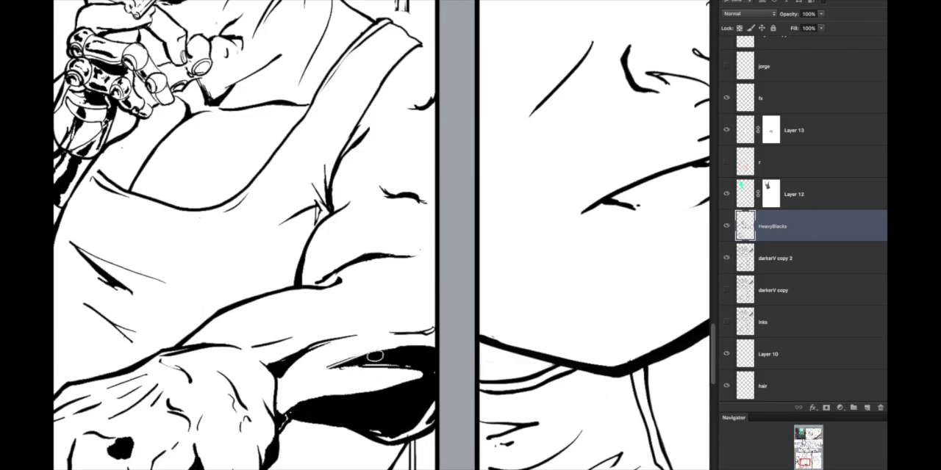
pyautogui.scroll(-6, 387, 362)
pyautogui.scroll(5, 387, 362)
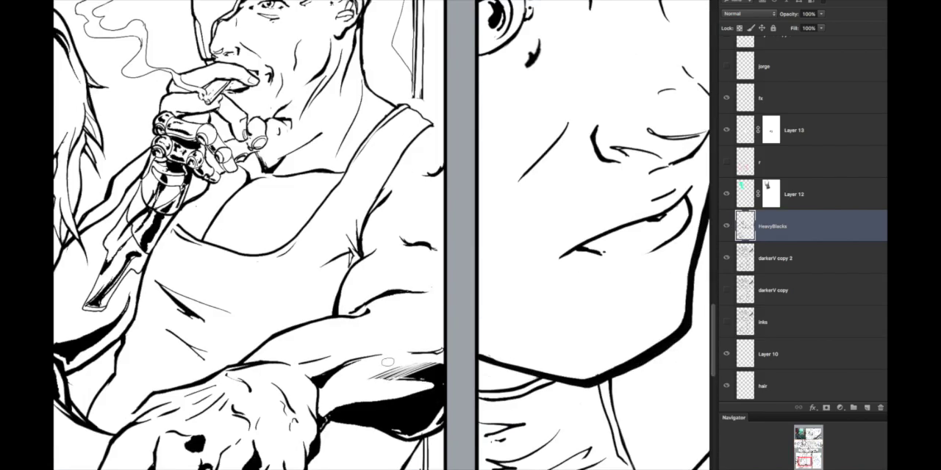
# Step: Ink black shadows in the tank top's strap folds, along the chest neckline and down the side of the torso
pyautogui.scroll(1, 359, 248)
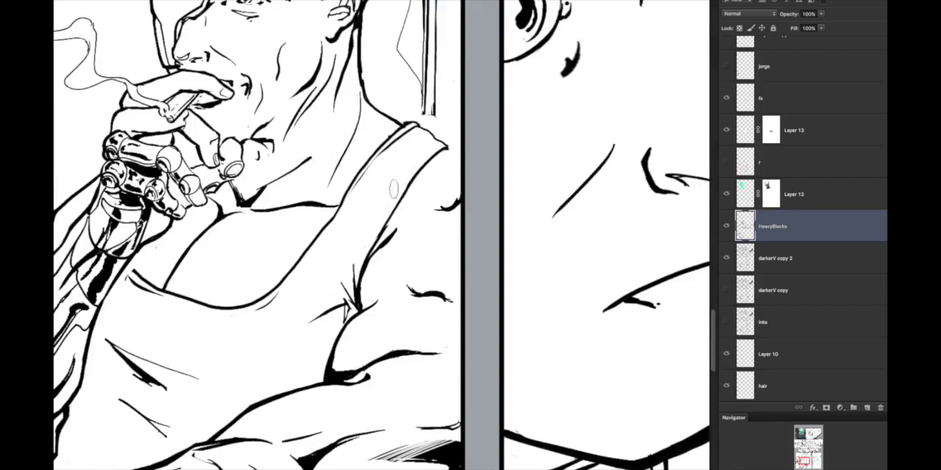
pyautogui.scroll(-2, 254, 267)
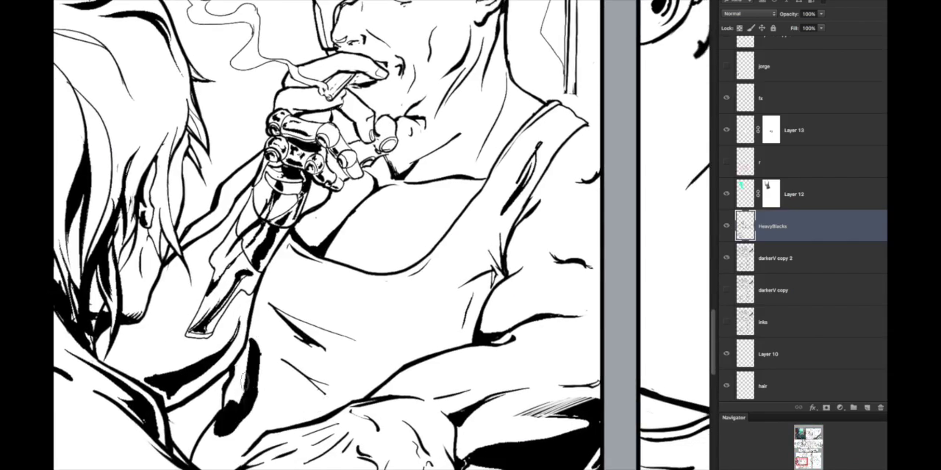
pyautogui.scroll(-4, 326, 337)
pyautogui.scroll(4, 325, 338)
pyautogui.scroll(-4, 326, 338)
pyautogui.scroll(5, 325, 337)
pyautogui.scroll(-4, 325, 337)
pyautogui.scroll(5, 415, 323)
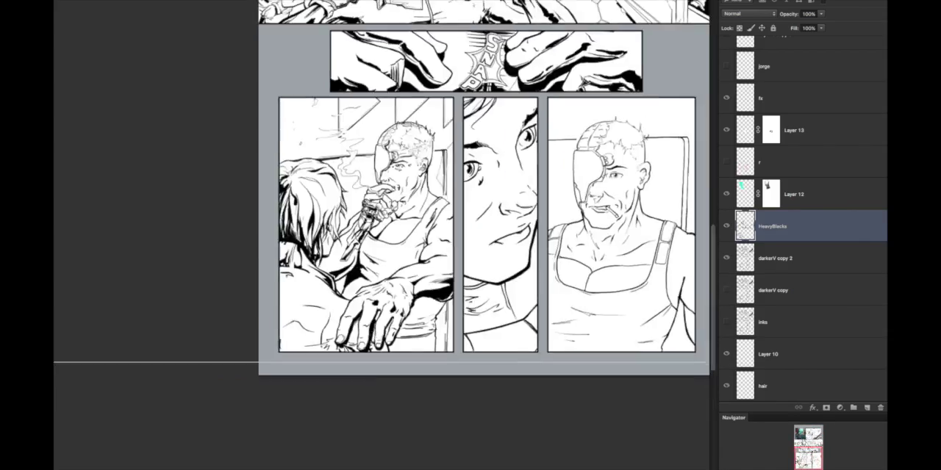
# Step: Ink a ragged black shadow under the smoking man's jaw and a dark patch on his nose bridge beside the face plate
pyautogui.scroll(-1, 480, 159)
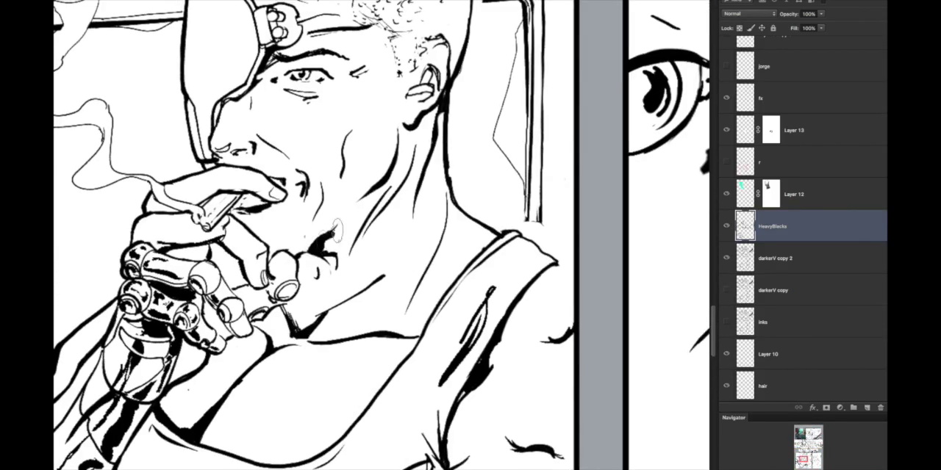
pyautogui.scroll(2, 384, 235)
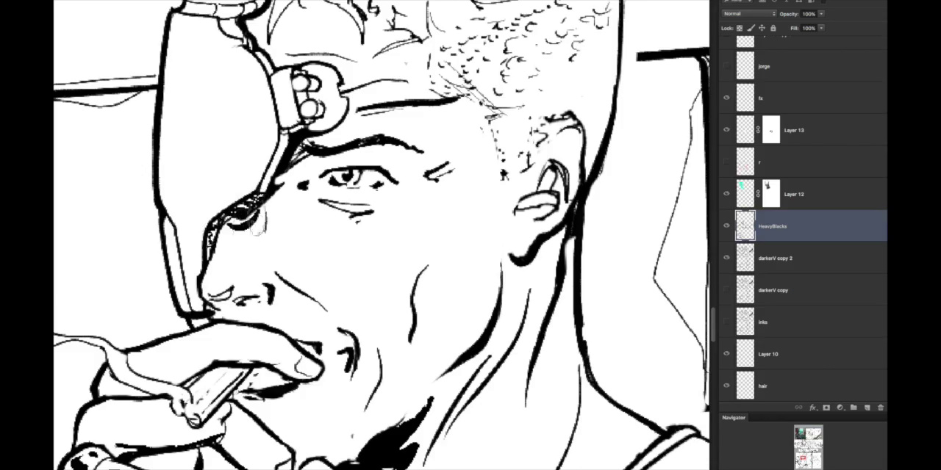
pyautogui.scroll(-4, 255, 224)
pyautogui.scroll(3, 330, 243)
pyautogui.scroll(-2, 412, 242)
pyautogui.scroll(4, 441, 294)
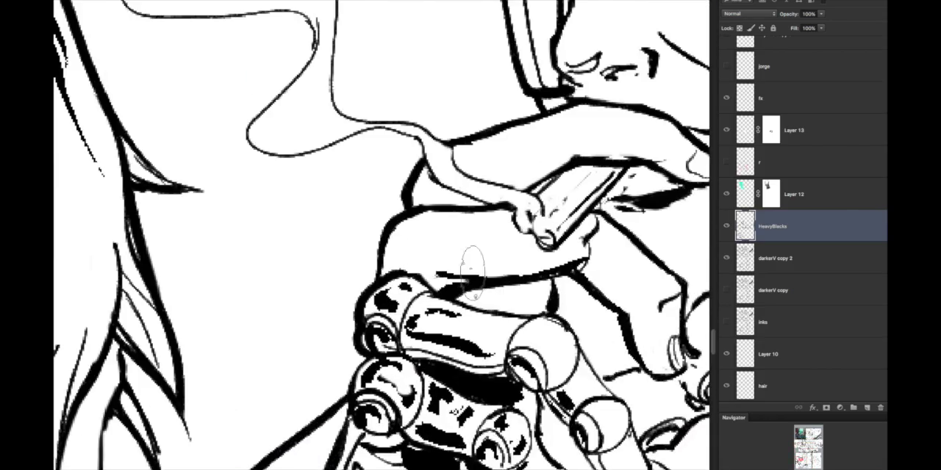
# Step: Extend the shadow beneath the jaw and try angular black shapes down the front of the neck
pyautogui.scroll(-6, 473, 272)
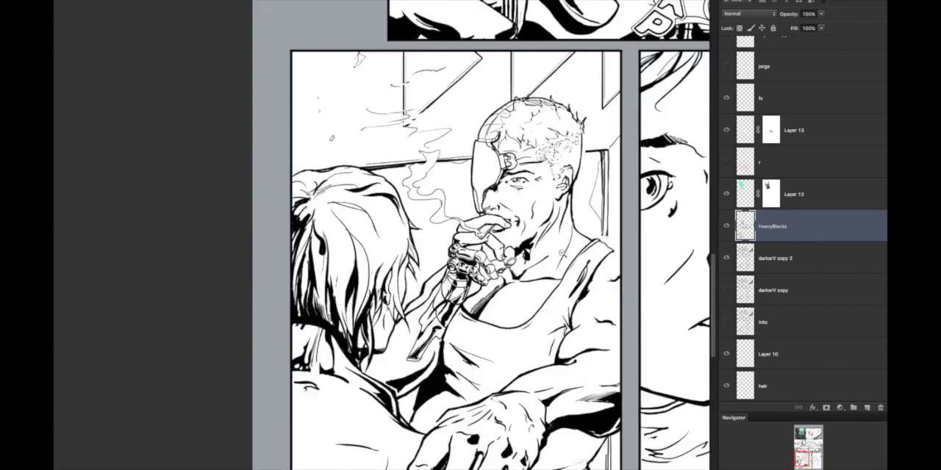
pyautogui.scroll(3, 561, 253)
pyautogui.moveTo(507, 263); pyautogui.dragTo(526, 286)
pyautogui.scroll(3, 514, 274)
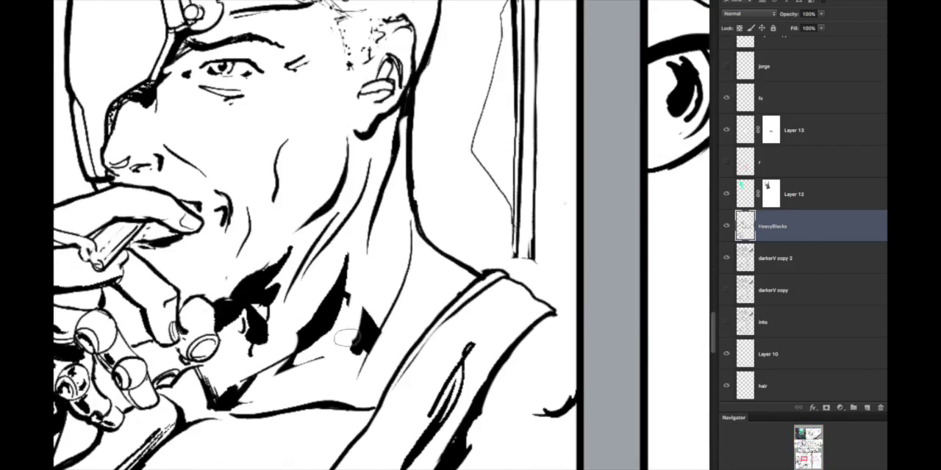
pyautogui.scroll(-2, 386, 314)
pyautogui.moveTo(402, 301)
pyautogui.mouseDown()
pyautogui.moveTo(352, 300)
pyautogui.moveTo(389, 330)
pyautogui.mouseUp()
# Step: Fill the eye socket beside the face plate with black and ink the shadow from below the ear down the neck
pyautogui.scroll(-3, 406, 249)
pyautogui.scroll(3, 382, 294)
pyautogui.scroll(-3, 398, 181)
pyautogui.scroll(3, 400, 250)
pyautogui.scroll(-4, 412, 294)
pyautogui.scroll(3, 401, 250)
pyautogui.scroll(-3, 404, 279)
pyautogui.scroll(5, 368, 220)
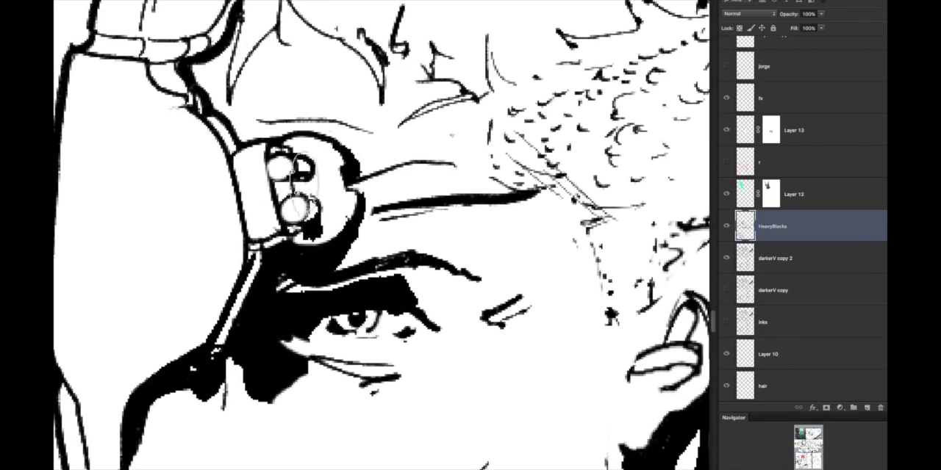
# Step: Ink black accents on the face plate's hinge and bracket and along the curved head band
pyautogui.moveTo(302, 185); pyautogui.dragTo(402, 275)
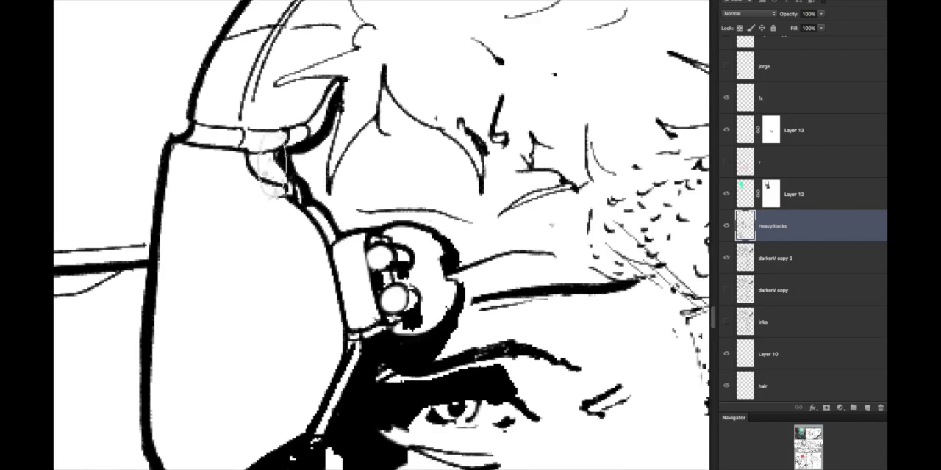
pyautogui.scroll(-2, 239, 256)
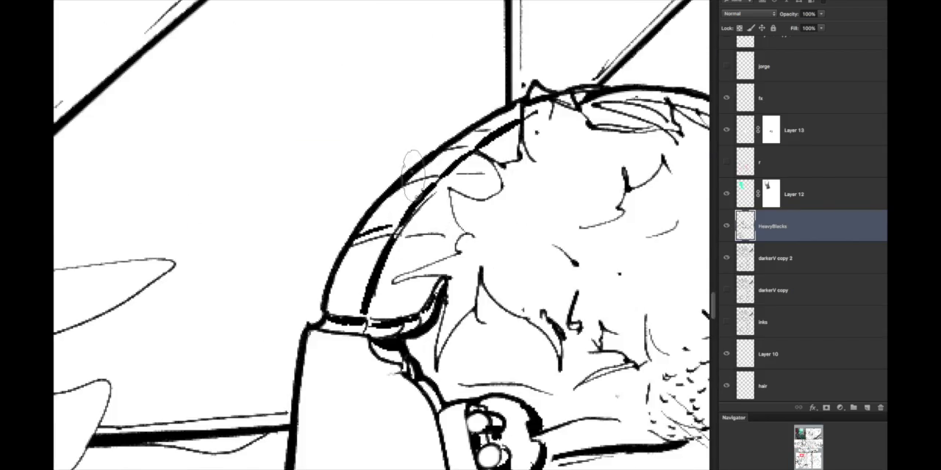
pyautogui.moveTo(383, 463); pyautogui.dragTo(397, 354)
pyautogui.scroll(-2, 690, 265)
pyautogui.scroll(4, 657, 118)
# Step: Thicken the line above the man's shaved temple and add tapered black accents to his upper hair locks
pyautogui.moveTo(657, 121); pyautogui.dragTo(382, 200)
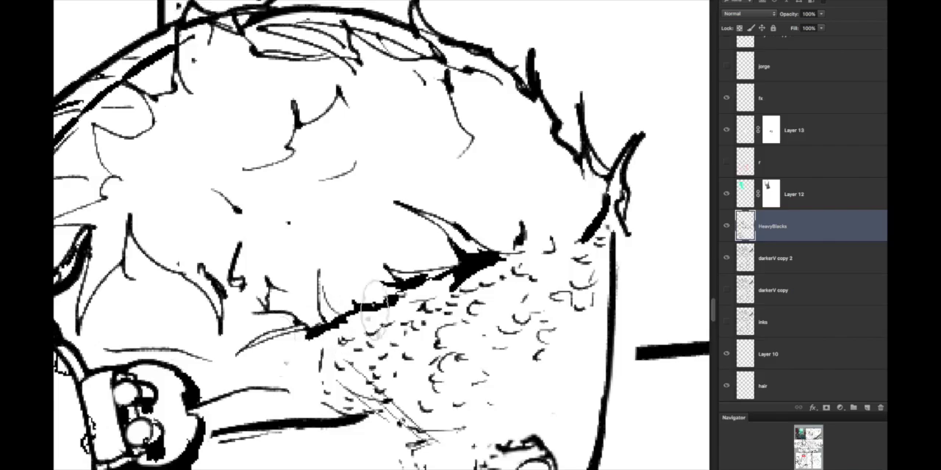
pyautogui.scroll(-2, 261, 357)
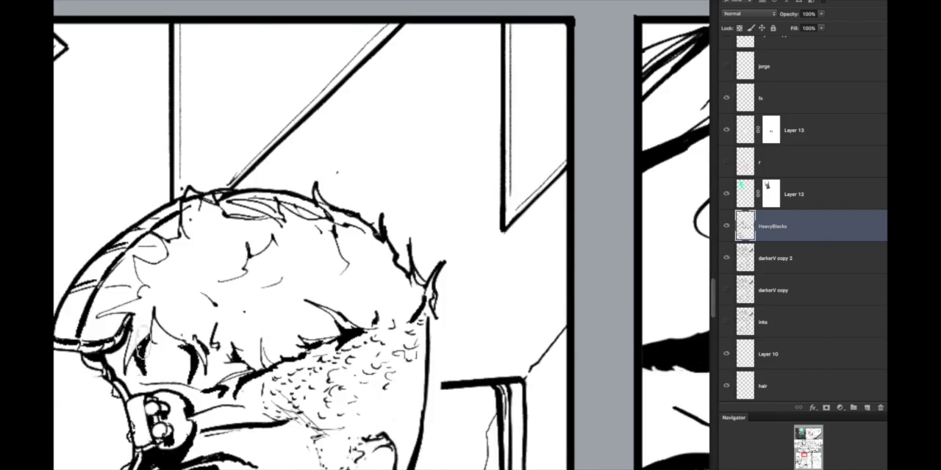
pyautogui.scroll(-5, 397, 360)
pyautogui.scroll(5, 364, 364)
pyautogui.scroll(-6, 283, 327)
pyautogui.scroll(5, 305, 347)
pyautogui.moveTo(241, 179); pyautogui.dragTo(259, 184)
pyautogui.scroll(2, 294, 242)
pyautogui.moveTo(319, 246); pyautogui.dragTo(310, 297)
# Step: Ink black accents inside the man's ear, along his cheek crease and in the wrinkles beside his eye
pyautogui.scroll(-4, 324, 312)
pyautogui.scroll(5, 346, 277)
pyautogui.scroll(-4, 362, 339)
pyautogui.scroll(4, 495, 254)
pyautogui.moveTo(540, 202); pyautogui.dragTo(531, 234)
pyautogui.scroll(-4, 412, 338)
pyautogui.moveTo(449, 209); pyautogui.dragTo(381, 344)
pyautogui.scroll(-5, 421, 301)
pyautogui.scroll(2, 435, 330)
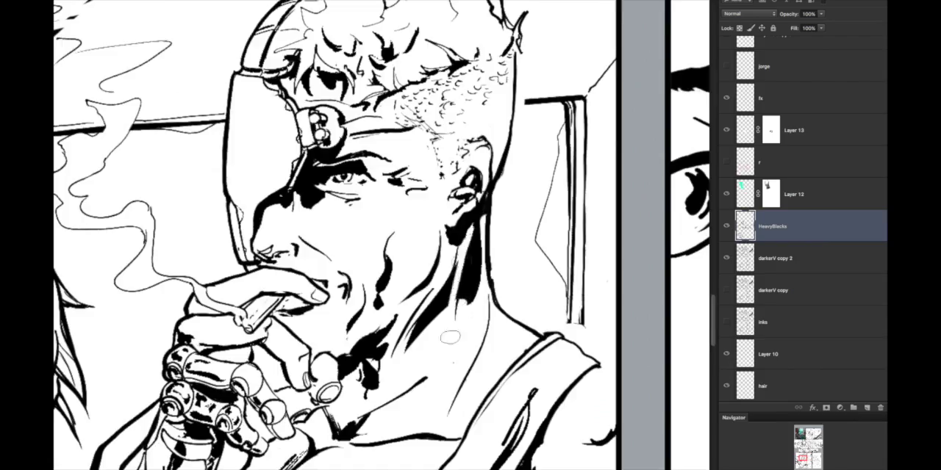
# Step: Ink reflections on the joint below the man's chin and thicken the finger undersides, switching briefly to darkerV copy 2
pyautogui.scroll(-5, 487, 300)
pyautogui.scroll(4, 491, 296)
pyautogui.scroll(3, 518, 305)
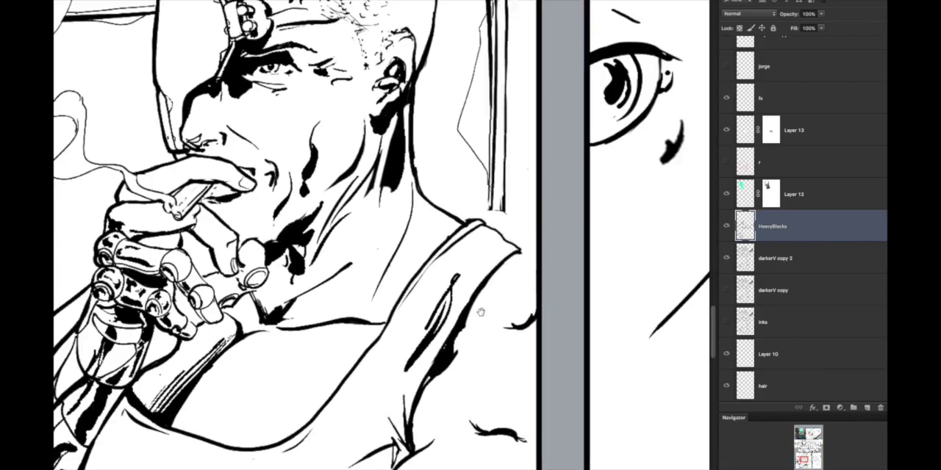
pyautogui.click(808, 257)
pyautogui.click(811, 230)
pyautogui.scroll(-5, 382, 294)
pyautogui.scroll(6, 312, 320)
pyautogui.scroll(-1, 218, 249)
pyautogui.scroll(-1, 218, 249)
pyautogui.moveTo(187, 445); pyautogui.dragTo(389, 213)
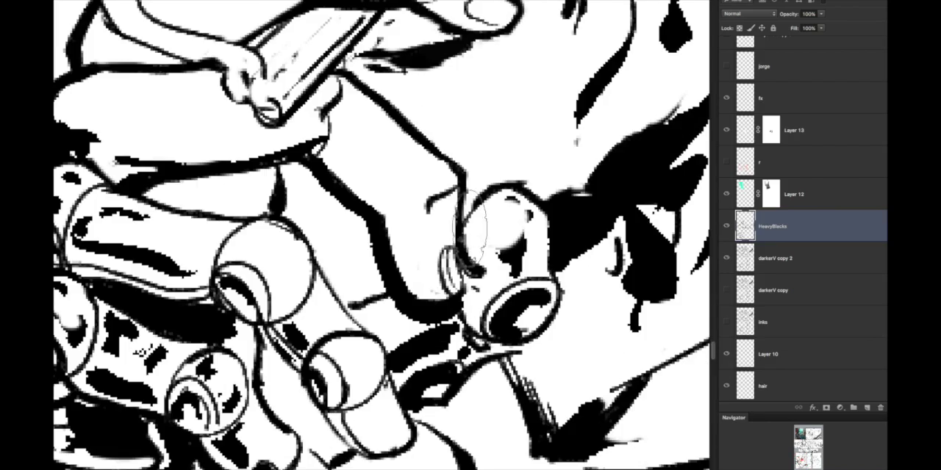
# Step: Refine the line work around the mechanical finger joints, alternating between the darkerV copy 2 and HeavyBlacks layers
pyautogui.hotkey('alt', '[')
pyautogui.hotkey('alt', ']')
pyautogui.scroll(-2, 666, 382)
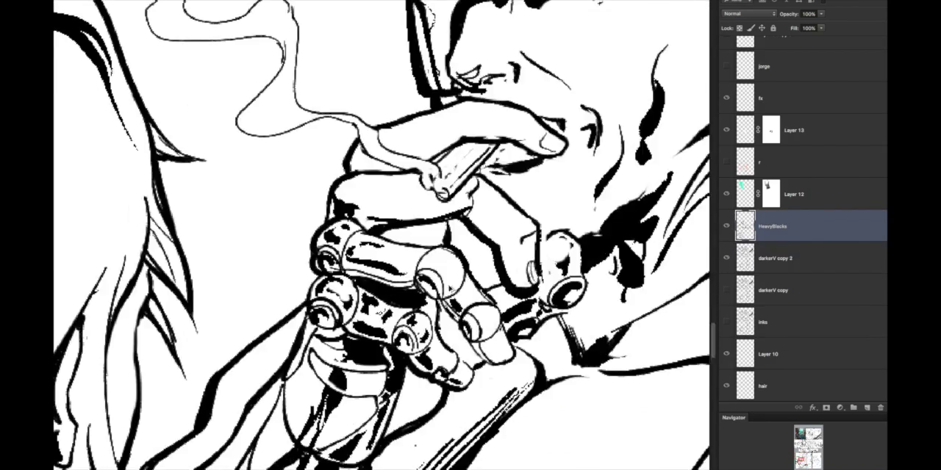
pyautogui.hotkey('alt', '[')
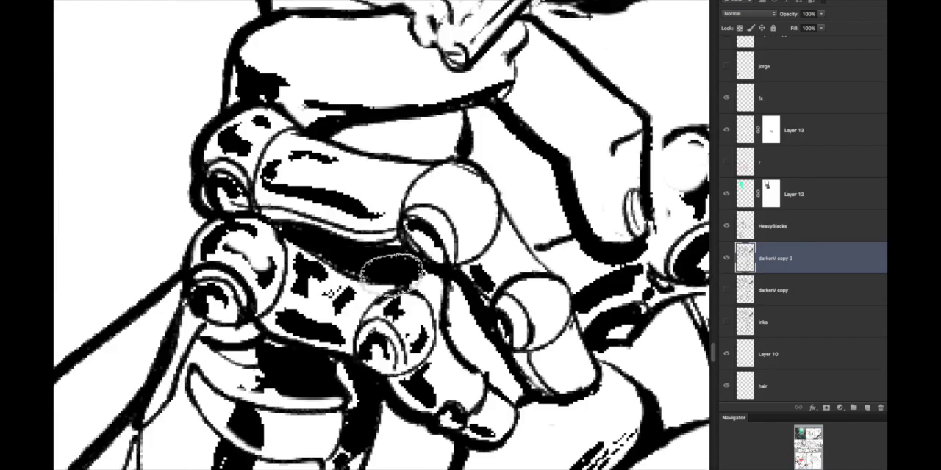
pyautogui.click(831, 226)
pyautogui.press('super+minus')
pyautogui.press('super+minus')
pyautogui.press('super+plus')
# Step: Thicken the hand's outer contour on HeavyBlacks and ink a shadow beneath its lowest mechanical finger
pyautogui.click(831, 257)
pyautogui.click(831, 229)
pyautogui.press('super+minus')
pyautogui.press('super+minus')
pyautogui.click(831, 257)
pyautogui.click(831, 228)
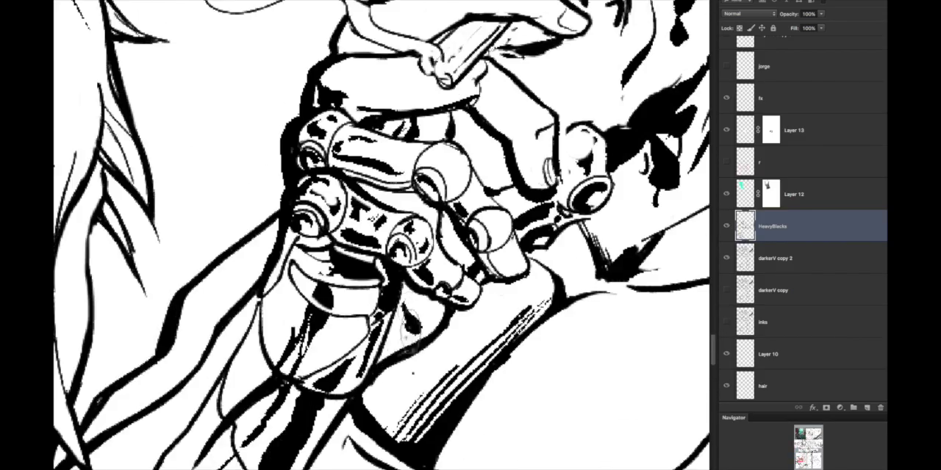
pyautogui.moveTo(409, 320); pyautogui.dragTo(397, 351)
pyautogui.press('super+minus')
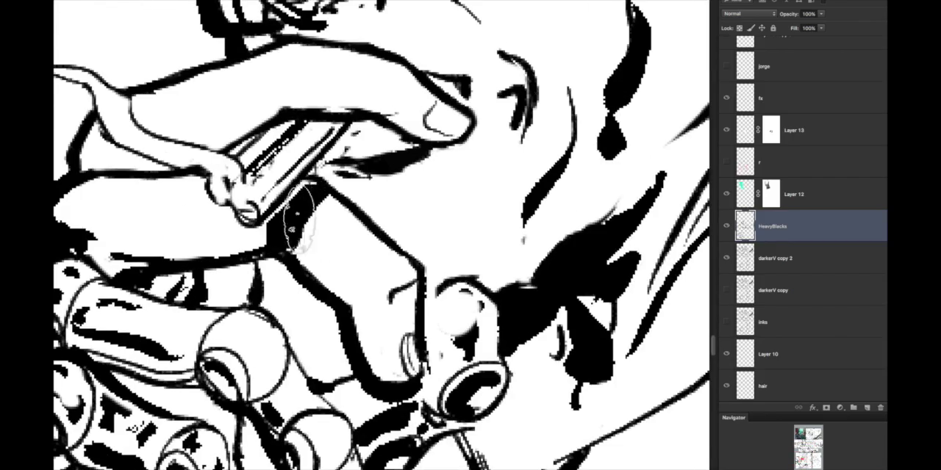
# Step: Fill the gap beneath the cigarette with black and feather the shadow below the man's eye with short hatches
pyautogui.press('super+minus')
pyautogui.press('super+minus')
pyautogui.press('super+minus')
pyautogui.press('super+minus')
pyautogui.press('super+plus')
pyautogui.press('super+plus')
pyautogui.press('super+plus')
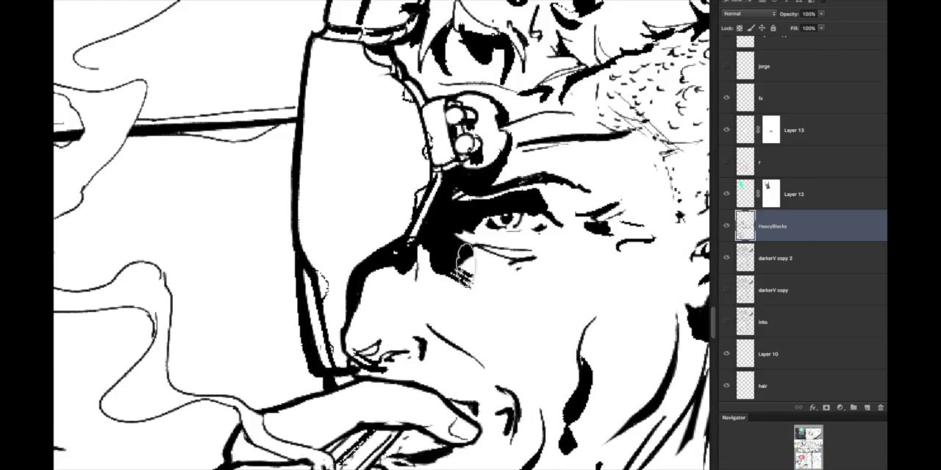
# Step: Fill a large black shadow along the tank top's lower side and a wedge at the base of the man's neck
pyautogui.press('super+minus')
pyautogui.press('super+minus')
pyautogui.press('super+minus')
pyautogui.press('super+minus')
pyautogui.press('super+minus')
pyautogui.press('super+minus')
pyautogui.press('super+0')
pyautogui.press('super+plus')
pyautogui.press('super+plus')
pyautogui.press('super+plus')
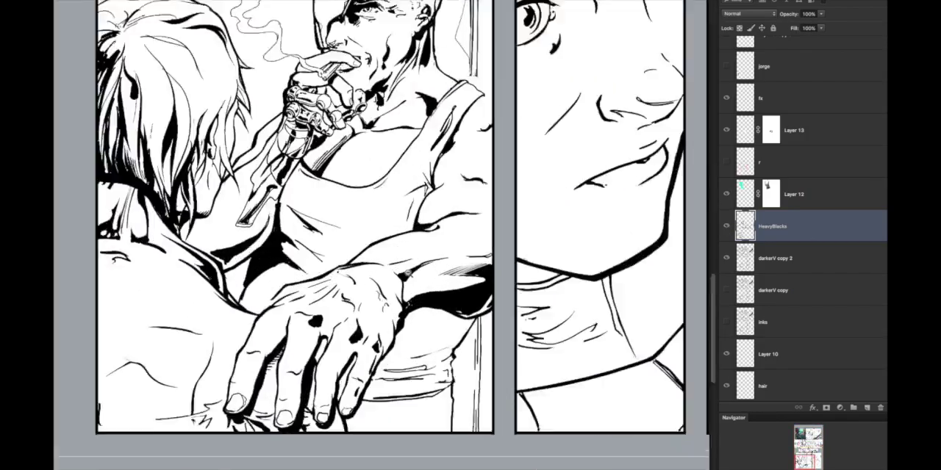
# Step: Ink a solid black shadow in the man's armpit where the tank top meets the resting arm
pyautogui.press('super+minus')
pyautogui.press('super+minus')
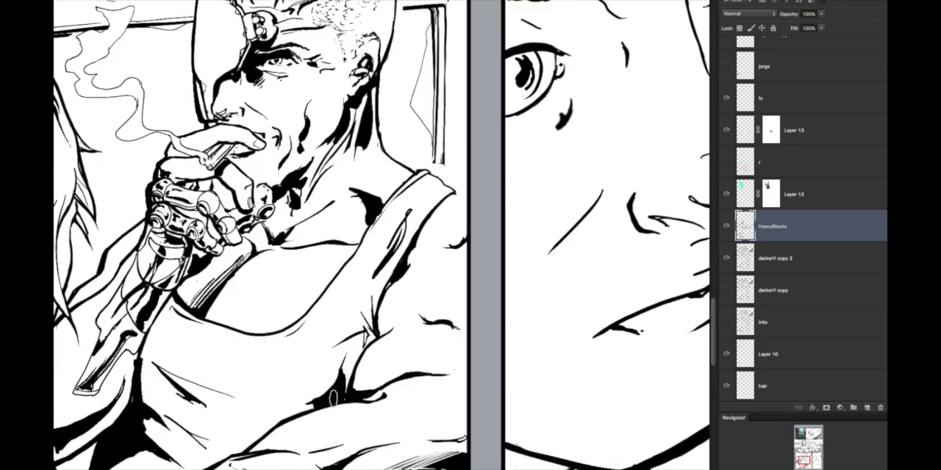
pyautogui.press('super+minus')
pyautogui.press('super+minus')
pyautogui.press('super+minus')
pyautogui.press('super+plus')
pyautogui.press('super+plus')
pyautogui.press('super+plus')
# Step: Ink heavy shadows on the foreground figure's bare back and in the man's shirt folds and waist
pyautogui.press('super+minus')
pyautogui.press('super+minus')
pyautogui.press('super+plus')
pyautogui.press('super+minus')
pyautogui.press('super+minus')
pyautogui.press('super+plus')
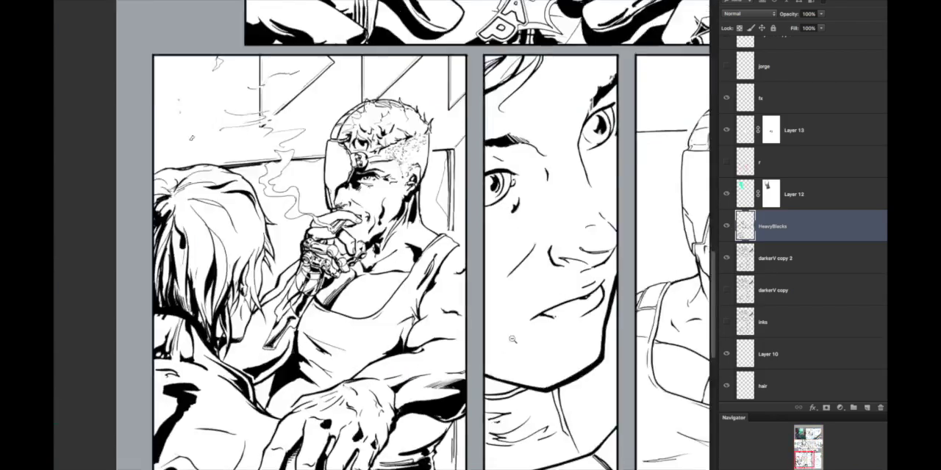
pyautogui.press('super+minus')
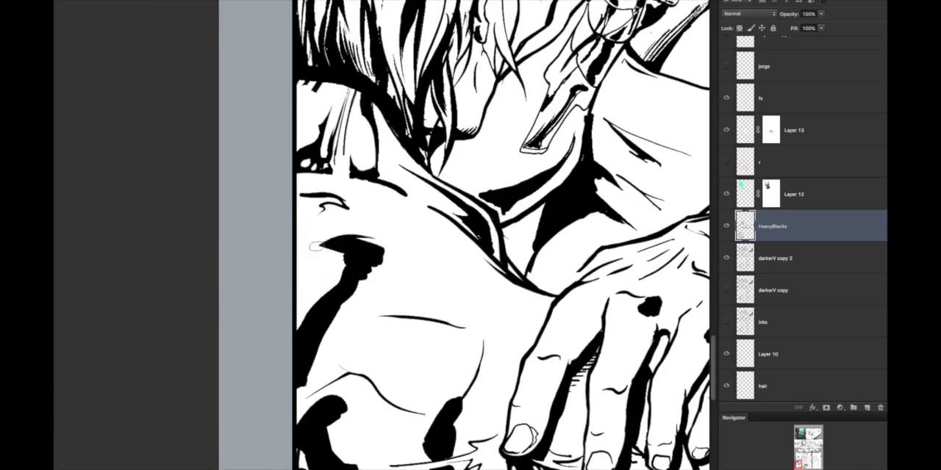
# Step: Ink black strand shadows through the lower hair of the foreground figure
pyautogui.press('super+minus')
pyautogui.press('super+minus')
pyautogui.press('super+minus')
pyautogui.press('super+minus')
pyautogui.press('super+minus')
pyautogui.press('super+plus')
pyautogui.press('super+plus')
pyautogui.press('super+plus')
pyautogui.press('super+plus')
pyautogui.press('super+minus')
pyautogui.press('super+minus')
pyautogui.press('super+minus')
pyautogui.press('super+minus')
pyautogui.press('super+plus')
pyautogui.press('super+plus')
pyautogui.press('super+plus')
pyautogui.press('super+plus')
pyautogui.moveTo(378, 210); pyautogui.dragTo(327, 297)
pyautogui.press('super+minus')
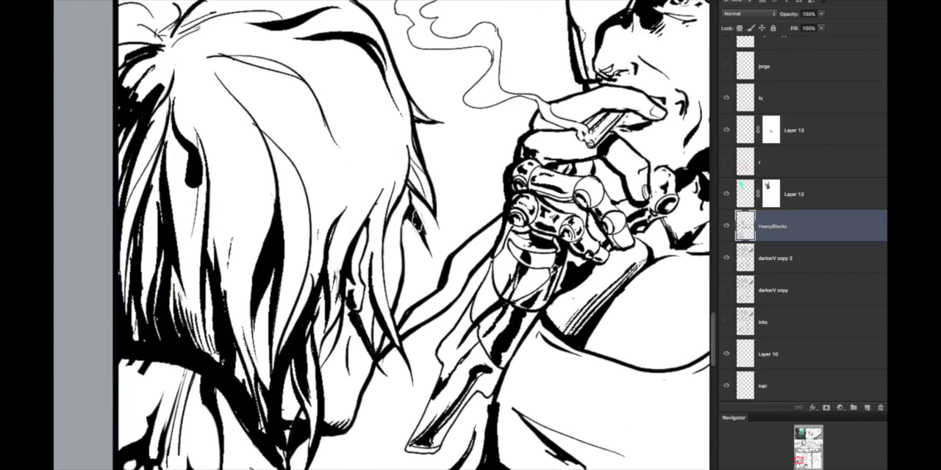
# Step: Add a thick black strand running down from the crown of the foreground figure's hair
pyautogui.press('super+plus')
pyautogui.press('super+plus')
pyautogui.press('super+minus')
pyautogui.press('super+minus')
pyautogui.press('super+minus')
pyautogui.press('super+plus')
pyautogui.press('super+plus')
pyautogui.moveTo(180, 140); pyautogui.dragTo(187, 181)
pyautogui.moveTo(151, 132); pyautogui.dragTo(185, 128)
pyautogui.press('super+minus')
# Step: Rework the blunt stroke and thick strand in the middle of the hair into tapered, pointed locks
pyautogui.press('super+minus')
pyautogui.press('super+minus')
pyautogui.press('super+minus')
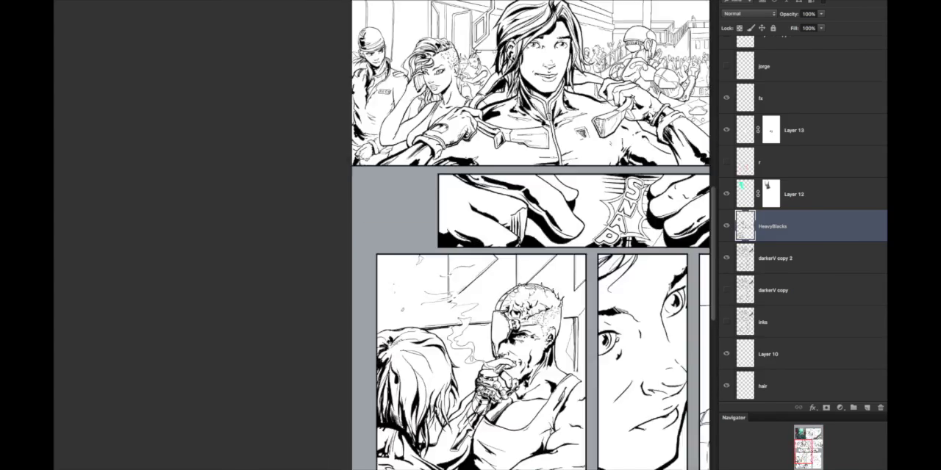
pyautogui.press('super+minus')
pyautogui.press('super+plus')
pyautogui.press('super+minus')
pyautogui.moveTo(505, 177); pyautogui.dragTo(553, 391)
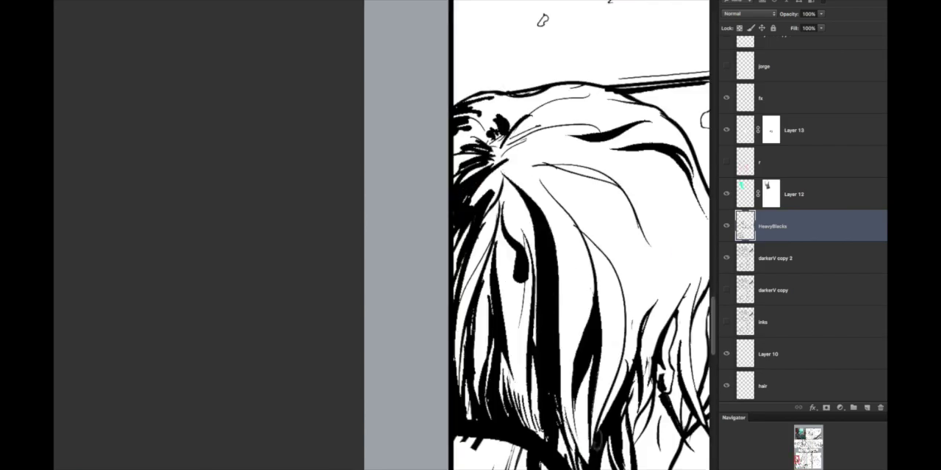
pyautogui.press('super+minus')
pyautogui.press('super+minus')
pyautogui.press('super+plus')
pyautogui.press('super+plus')
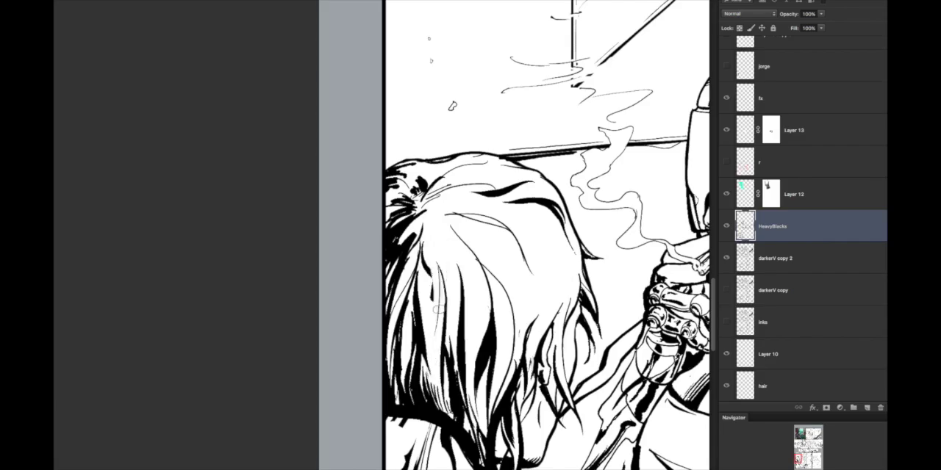
pyautogui.press('super+plus')
pyautogui.press('super+minus')
pyautogui.press('super+plus')
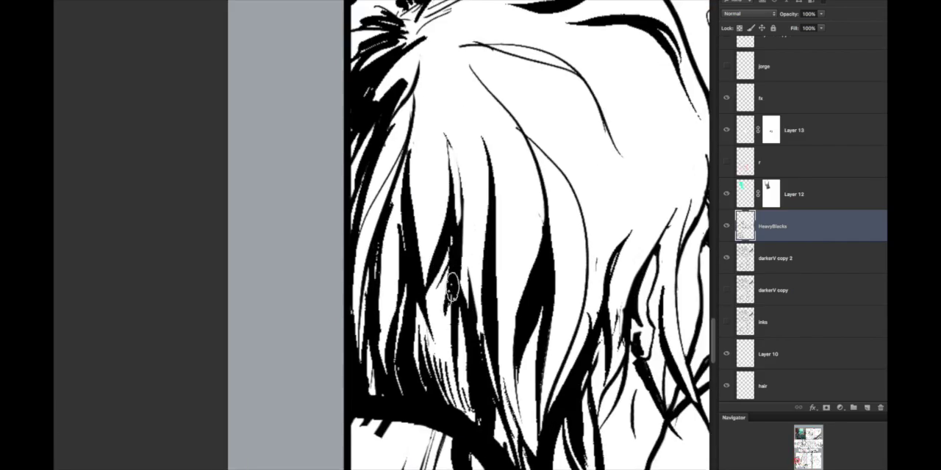
pyautogui.moveTo(435, 246); pyautogui.dragTo(458, 336)
pyautogui.press('super+minus')
pyautogui.press('super+minus')
pyautogui.press('super+minus')
# Step: Fill the hair near the panel's edge with solid black and feather it with streaks up toward the crown
pyautogui.press('super+minus')
pyautogui.press('super+minus')
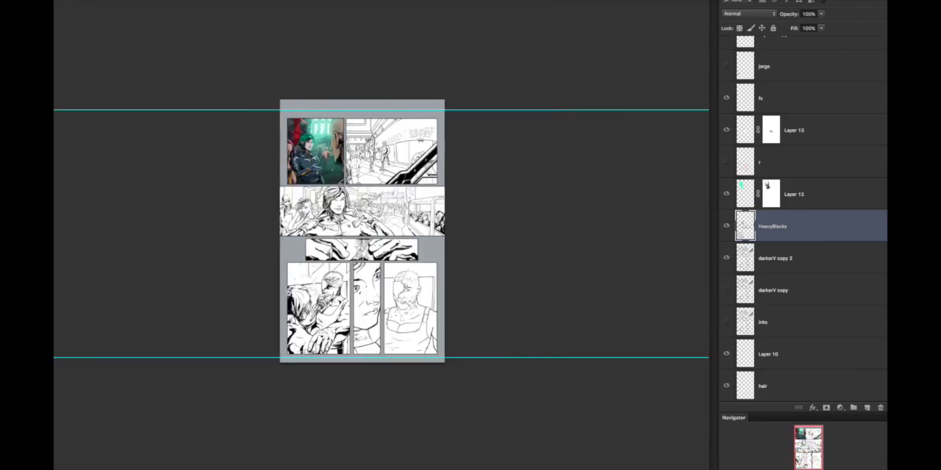
pyautogui.press('super+plus')
pyautogui.press('super+plus')
pyautogui.press('super+plus')
pyautogui.press('super+plus')
pyautogui.press('super+minus')
pyautogui.press('super+minus')
pyautogui.press('super+minus')
pyautogui.press('super+plus')
pyautogui.press('super+plus')
pyautogui.press('super+plus')
pyautogui.press('super+plus')
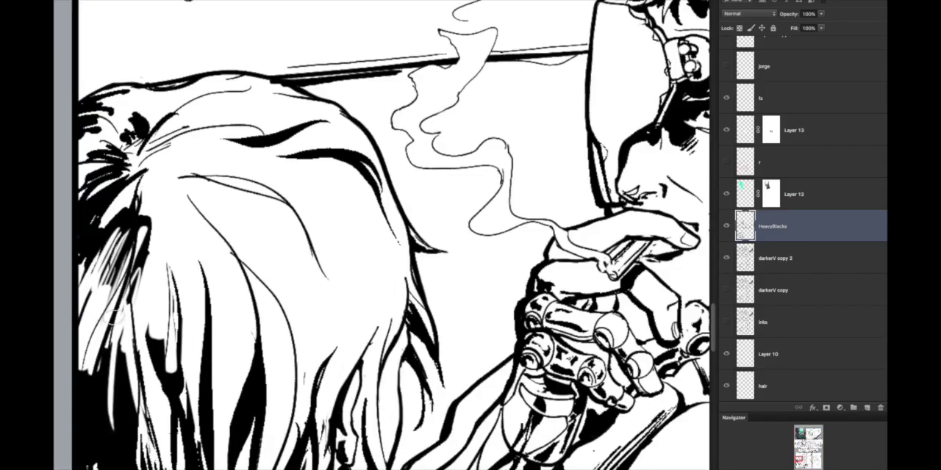
pyautogui.press('super+minus')
pyautogui.press('super+minus')
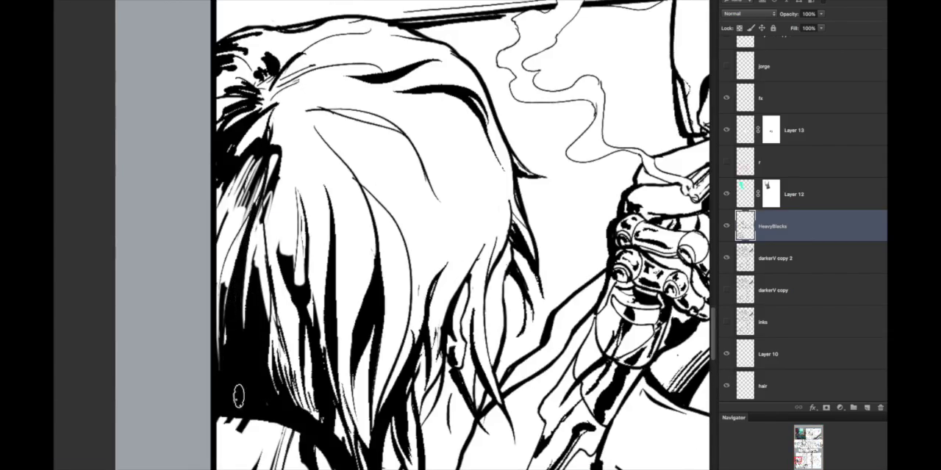
pyautogui.press('super+minus')
# Step: Examine the balance of the inked blacks across the whole page and its individual panels
pyautogui.press('super+minus')
pyautogui.press('super+minus')
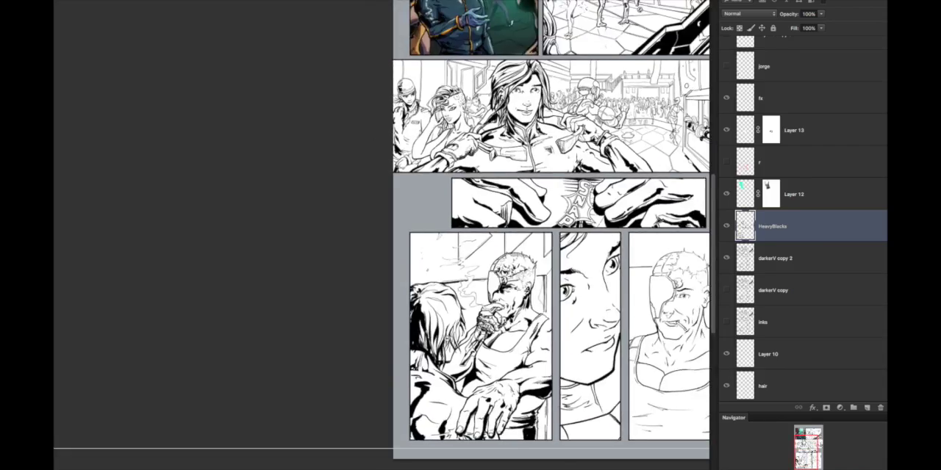
pyautogui.press('super+plus')
pyautogui.press('super+plus')
pyautogui.press('super+plus')
pyautogui.press('super+minus')
pyautogui.press('super+minus')
pyautogui.press('super+minus')
pyautogui.press('super+minus')
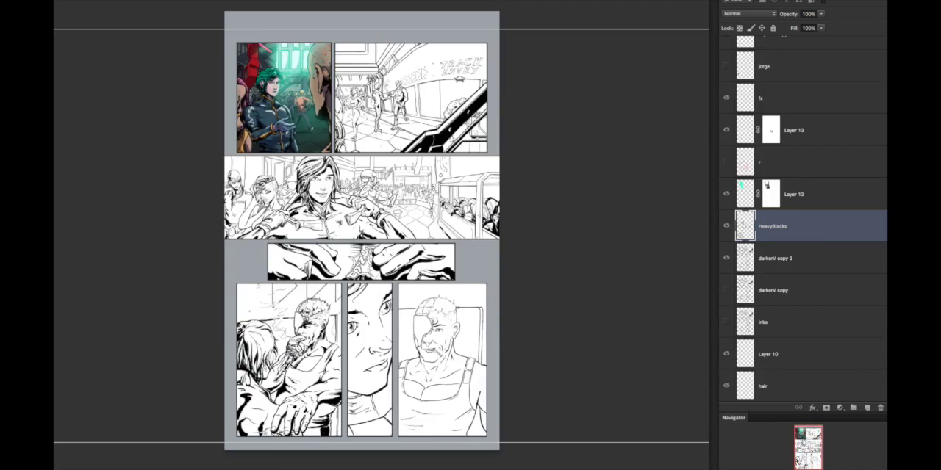
# Step: Go over the cigarette in the man's mouth in the last panel and select the darkerV copy 2 layer
pyautogui.press('super+plus')
pyautogui.press('super+plus')
pyautogui.press('super+plus')
pyautogui.press('super+plus')
pyautogui.press('super+minus')
pyautogui.press('super+minus')
pyautogui.moveTo(365, 318); pyautogui.dragTo(441, 317)
pyautogui.moveTo(366, 158); pyautogui.dragTo(368, 393)
pyautogui.moveTo(245, 341); pyautogui.dragTo(162, 340)
pyautogui.moveTo(543, 360); pyautogui.dragTo(624, 360)
pyautogui.hotkey('alt', '[')
pyautogui.moveTo(469, 334); pyautogui.dragTo(486, 426)
pyautogui.hotkey('alt', ']')
pyautogui.moveTo(454, 277); pyautogui.dragTo(501, 438)
pyautogui.press('super+minus')
pyautogui.moveTo(542, 337); pyautogui.dragTo(568, 375)
pyautogui.press('super+minus')
pyautogui.press('super+minus')
pyautogui.press('super+minus')
pyautogui.press('super+plus')
pyautogui.press('super+plus')
pyautogui.scroll(3, 625, 228)
pyautogui.moveTo(582, 179); pyautogui.dragTo(609, 338)
pyautogui.scroll(-1, 609, 335)
pyautogui.scroll(-5, 609, 336)
pyautogui.scroll(5, 661, 316)
pyautogui.moveTo(397, 297); pyautogui.dragTo(447, 339)
pyautogui.click(815, 253)
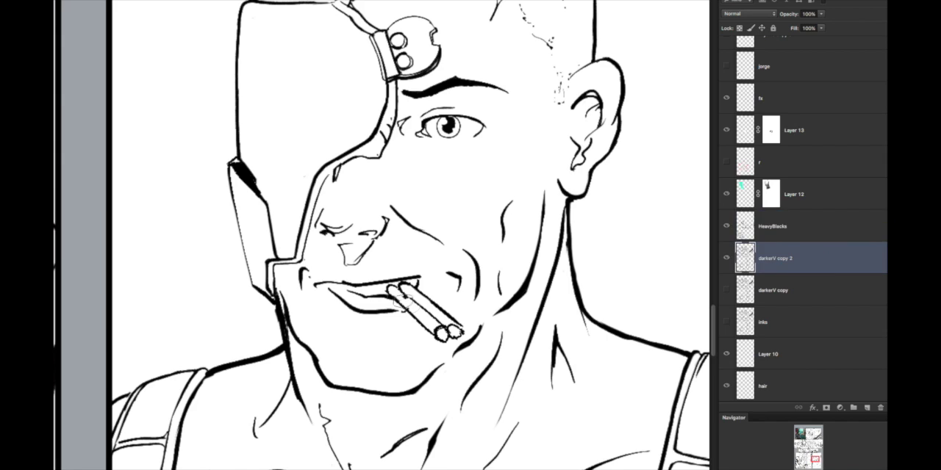
# Step: Toggle the visibility of the darkerV copy 2 and HeavyBlacks layers to compare the line art with the added blacks
pyautogui.scroll(-8, 448, 316)
pyautogui.click(726, 258)
pyautogui.click(726, 258)
pyautogui.click(726, 226)
pyautogui.click(726, 226)
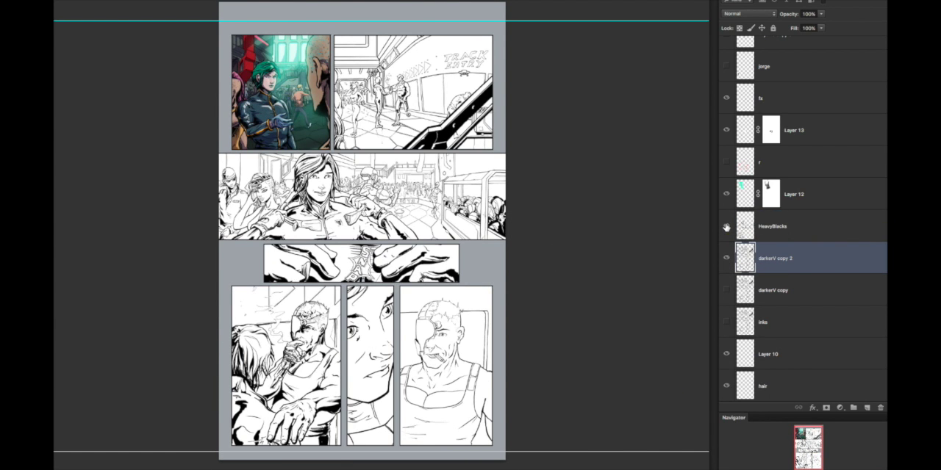
# Step: Gather the colour layers into a group named Color and hide it together with Layer 12
pyautogui.scroll(-5, 728, 243)
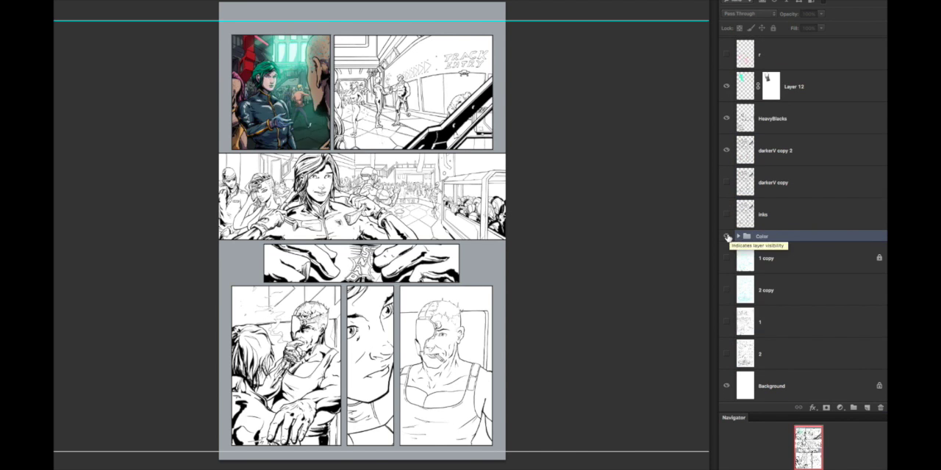
pyautogui.click(726, 236)
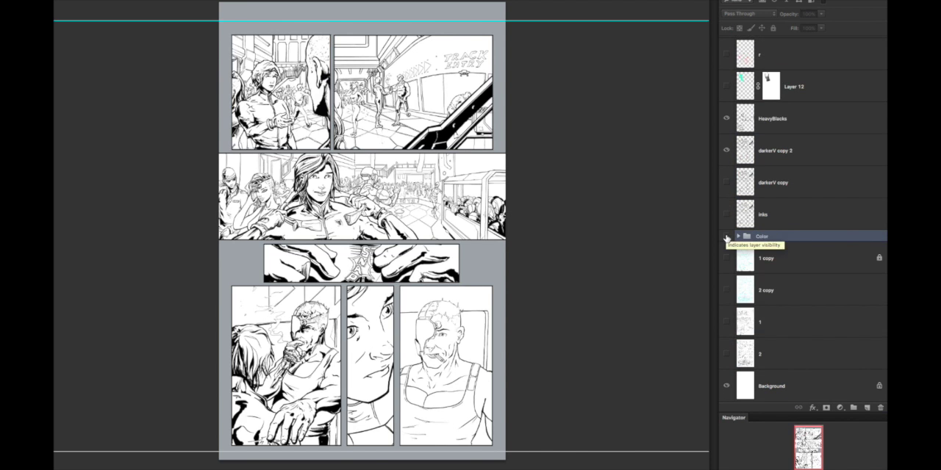